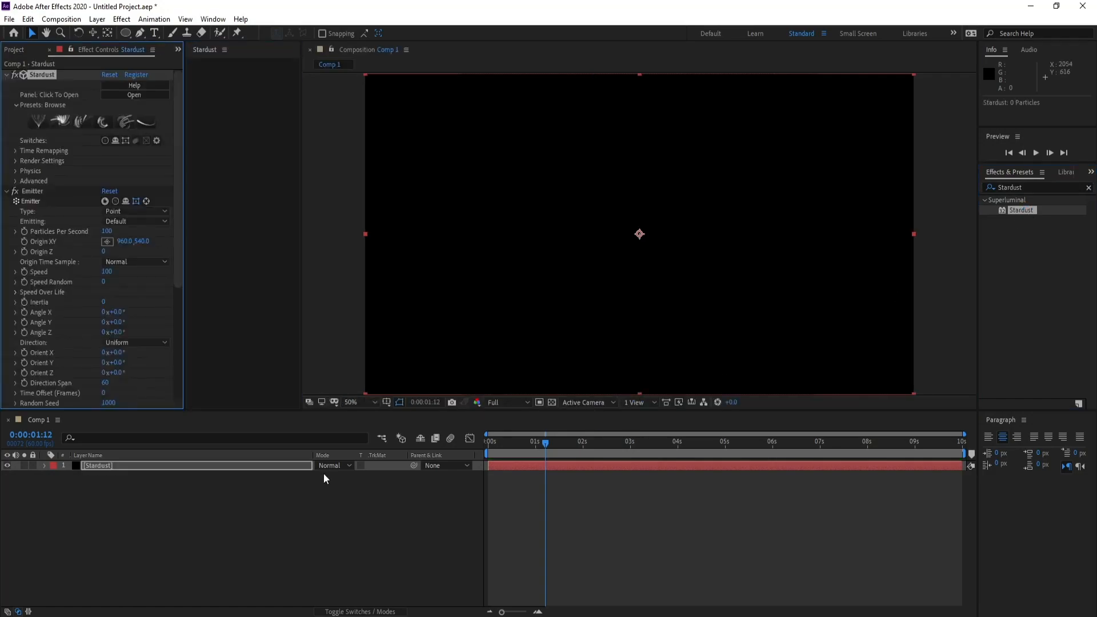
At 0:00:01:07, set the Emitter node's type to Grid and its speed to 0
mouse_move(548, 444)
left_mouse_down()
mouse_move(537, 447)
mouse_move(549, 444)
left_mouse_up()
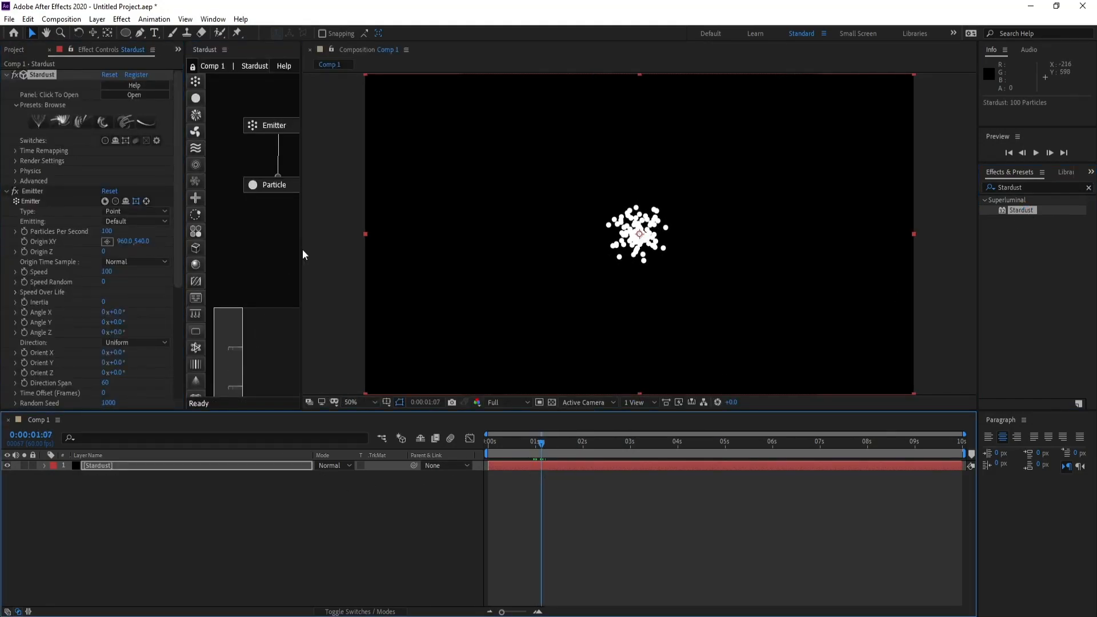
left_click_drag(301, 249, 332, 249)
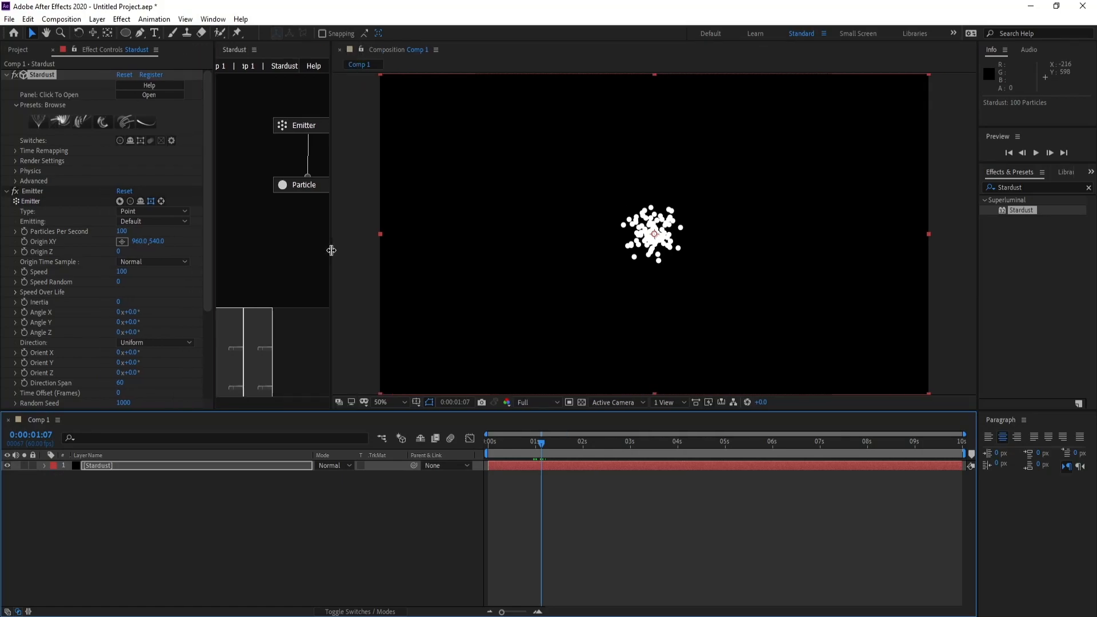
left_click(301, 130)
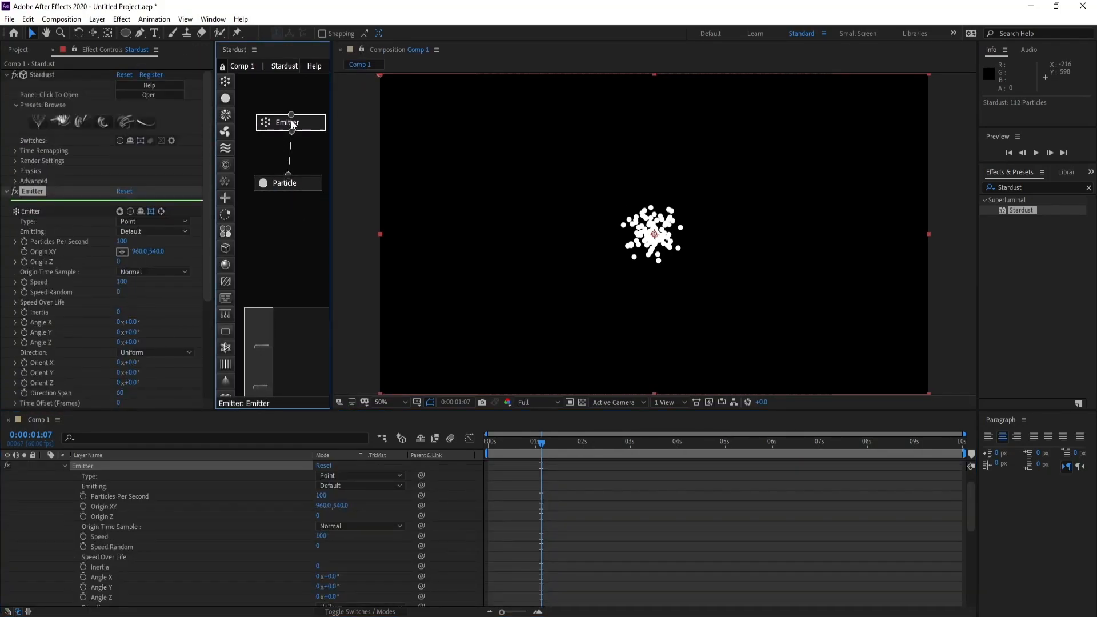
left_click(149, 222)
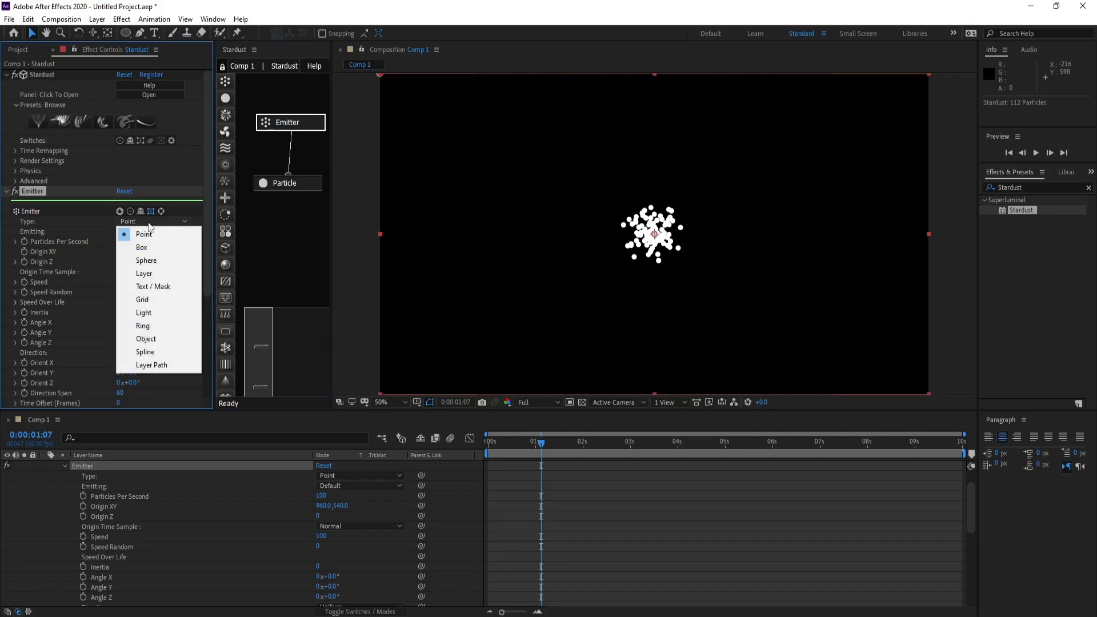
left_click(161, 298)
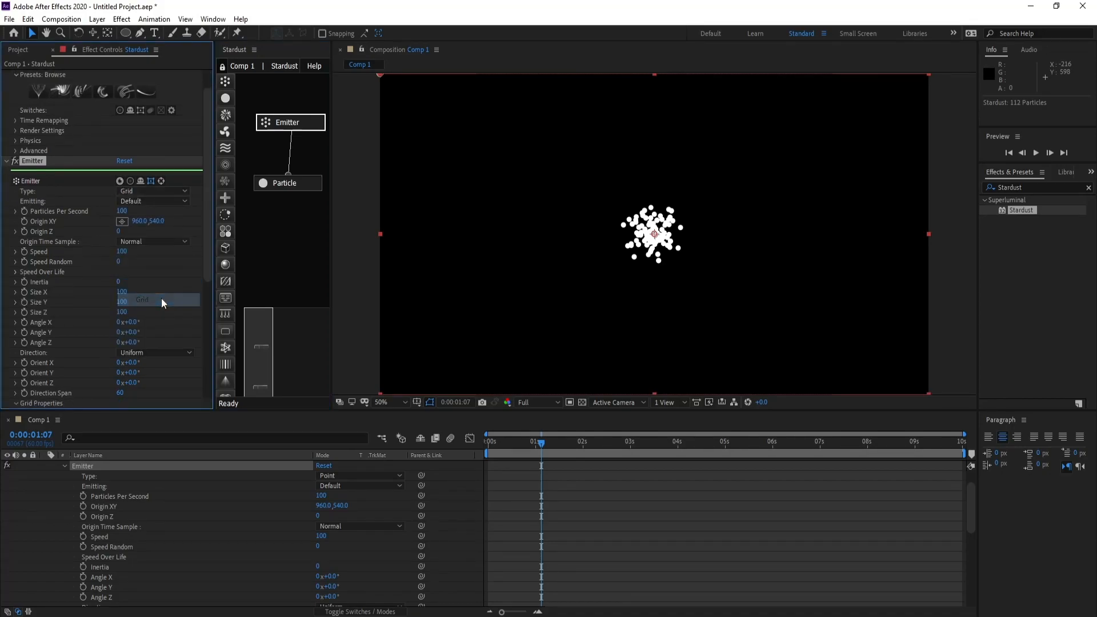
left_click(122, 252)
type("0")
key("Return")
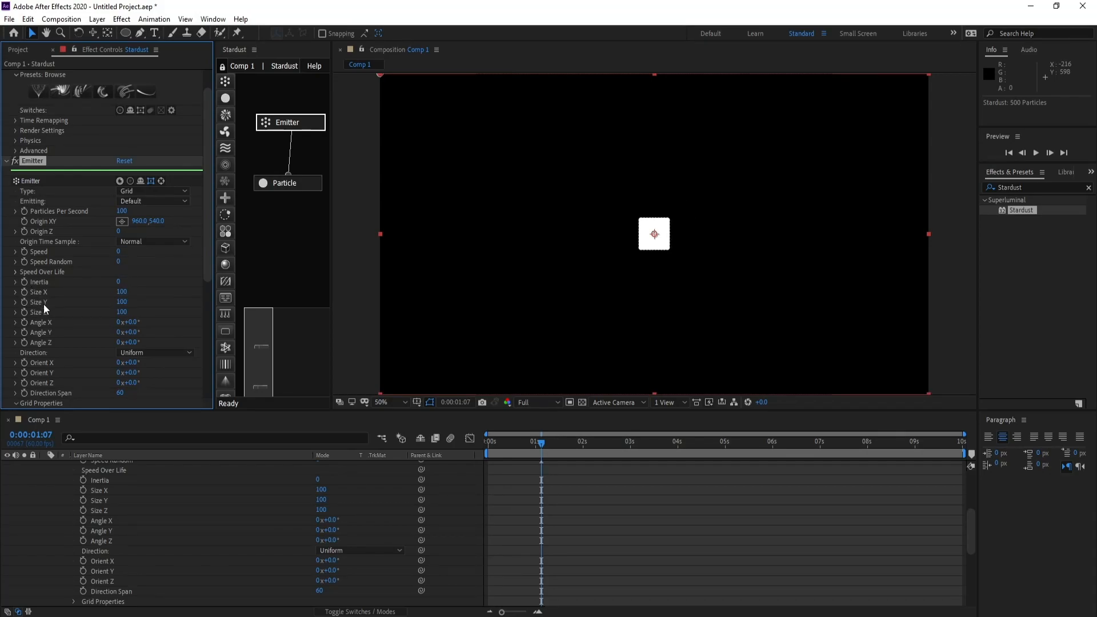
Set the emitter's Size X to 1920 and Size Y to 1080
left_click(122, 292)
type("192")
left_click(120, 303)
type("1080")
key("Return")
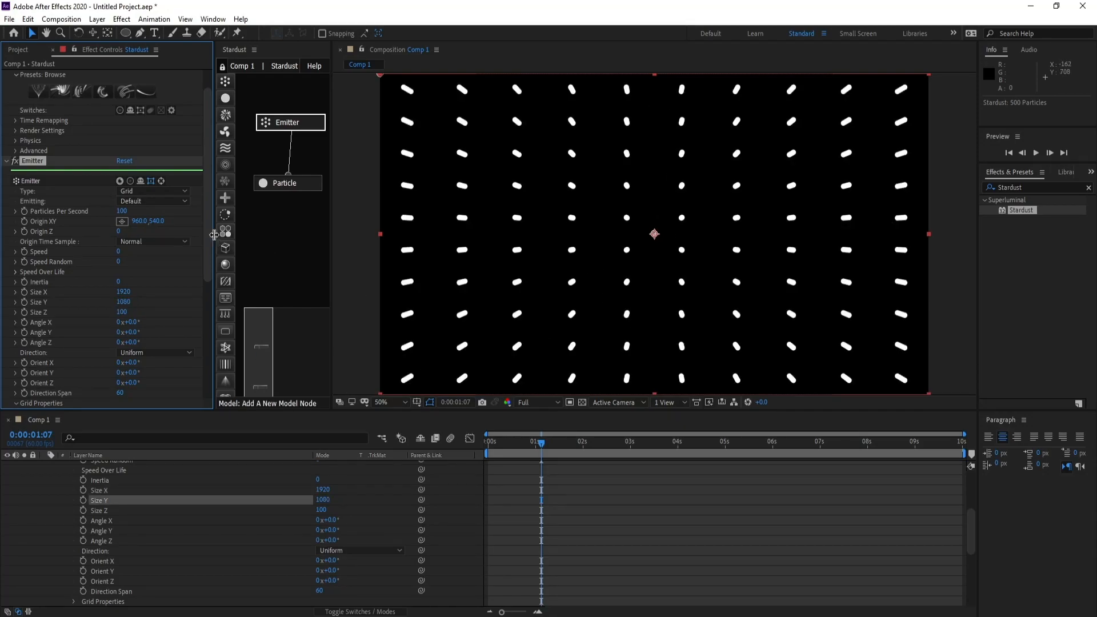
In the emitter's grid properties, set Grid X to 50 and Grid Z to 1
scroll(209, 244, "down", 3)
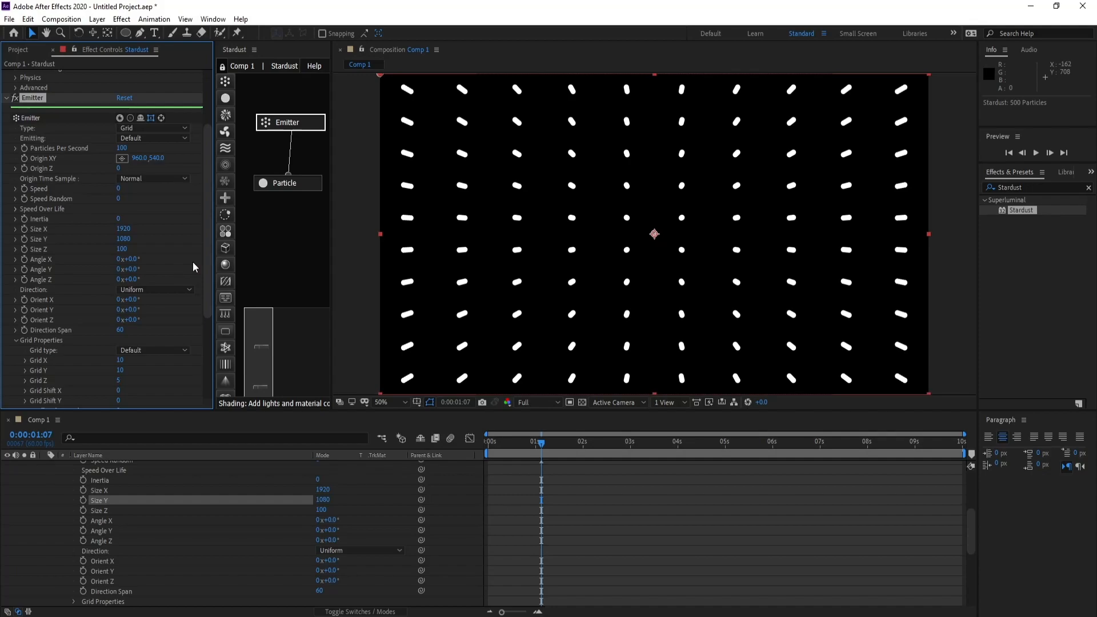
scroll(183, 297, "down", 1)
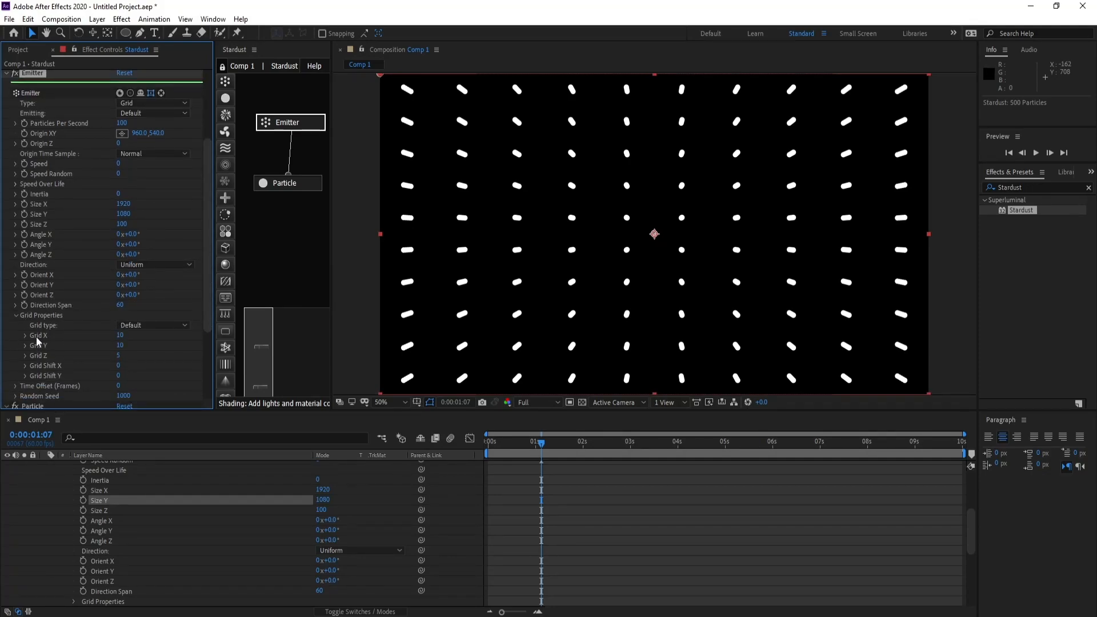
left_click(120, 335)
type("50")
left_click(119, 355)
type("1")
key("Return")
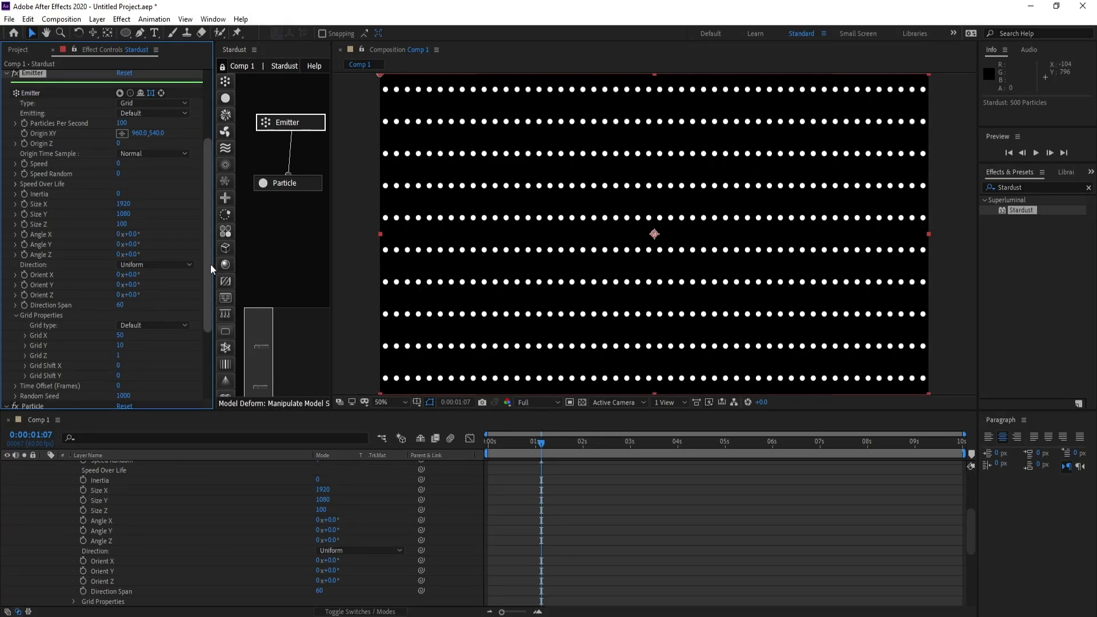
Set the Particle node's life to 7 seconds
left_click_drag(210, 264, 208, 280)
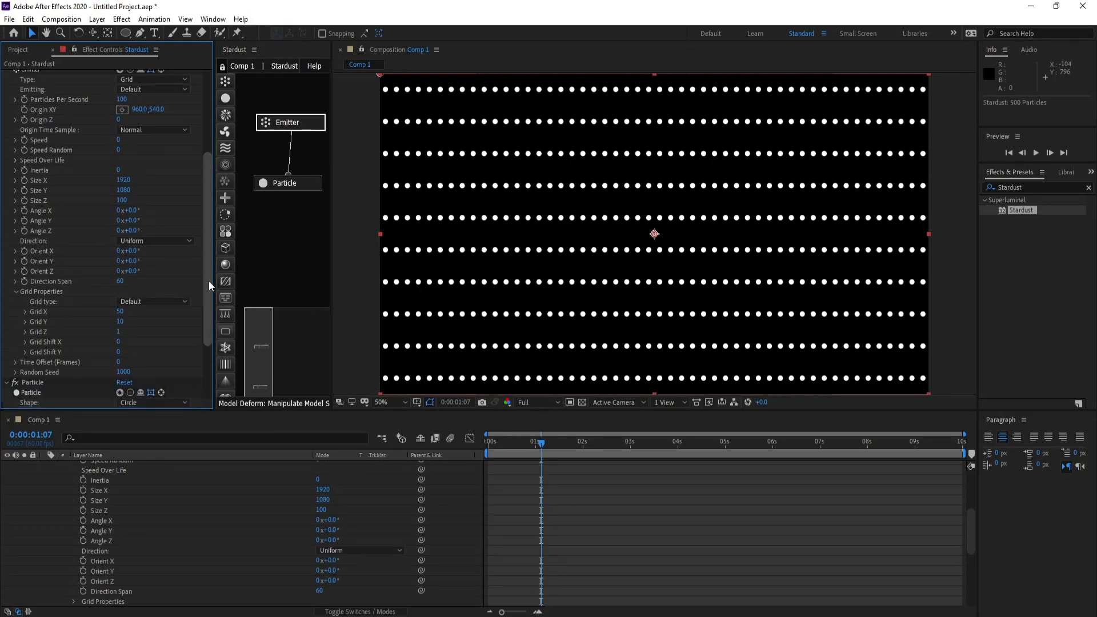
left_click(280, 183)
left_click_drag(208, 211, 211, 275)
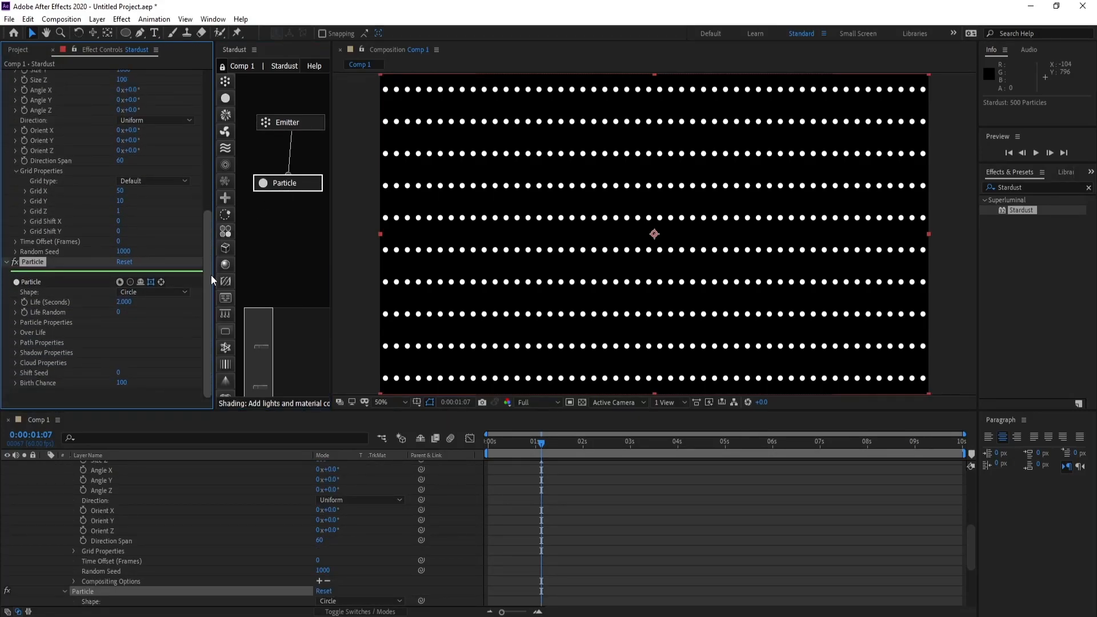
left_click(119, 301)
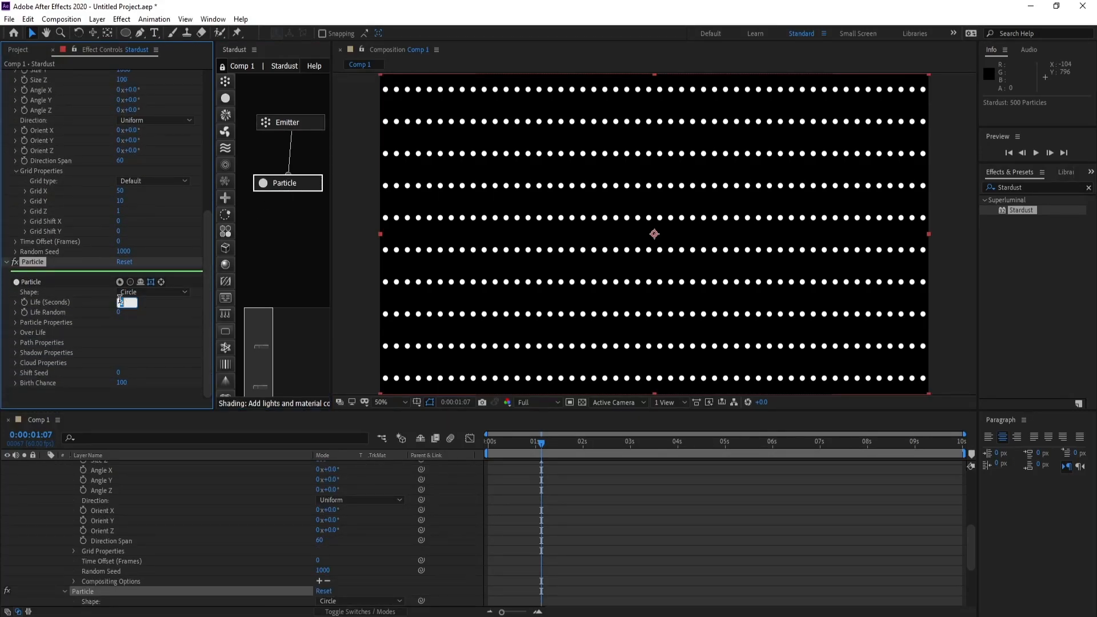
type("5000")
key("Return")
left_click(15, 312)
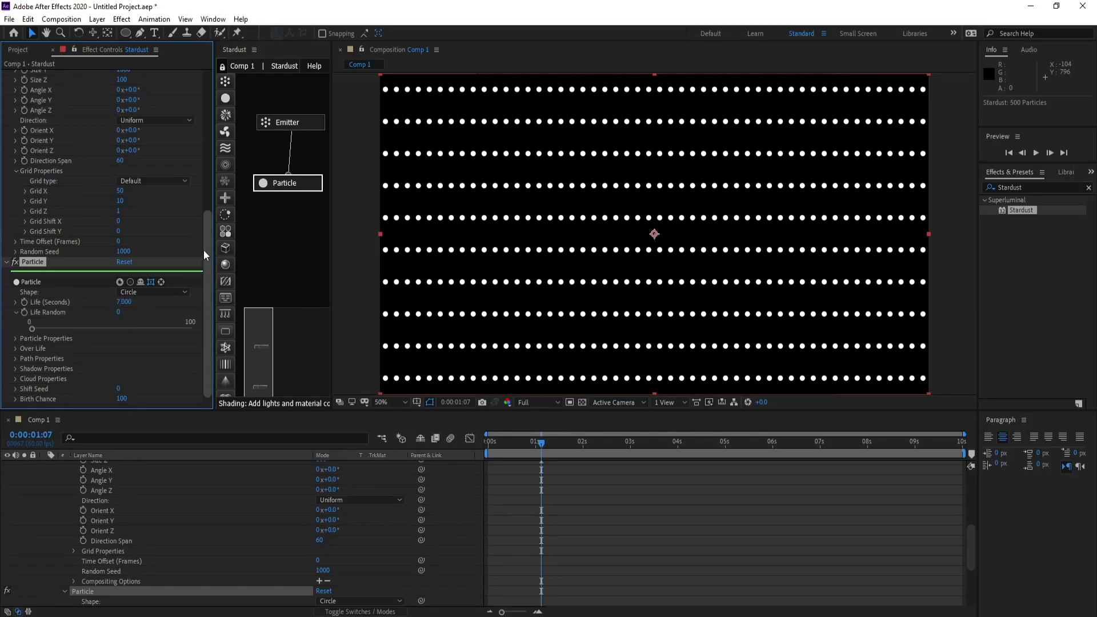
left_click(16, 313)
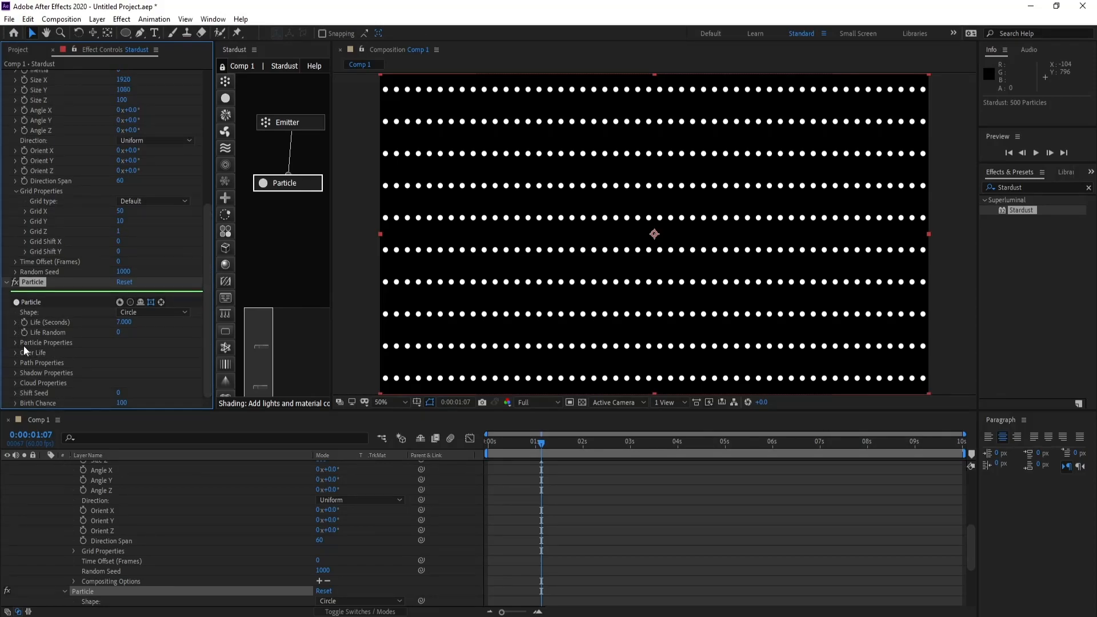
Set the particle size to 1 pixel in the particle properties
left_click(16, 342)
left_click_drag(208, 259, 212, 292)
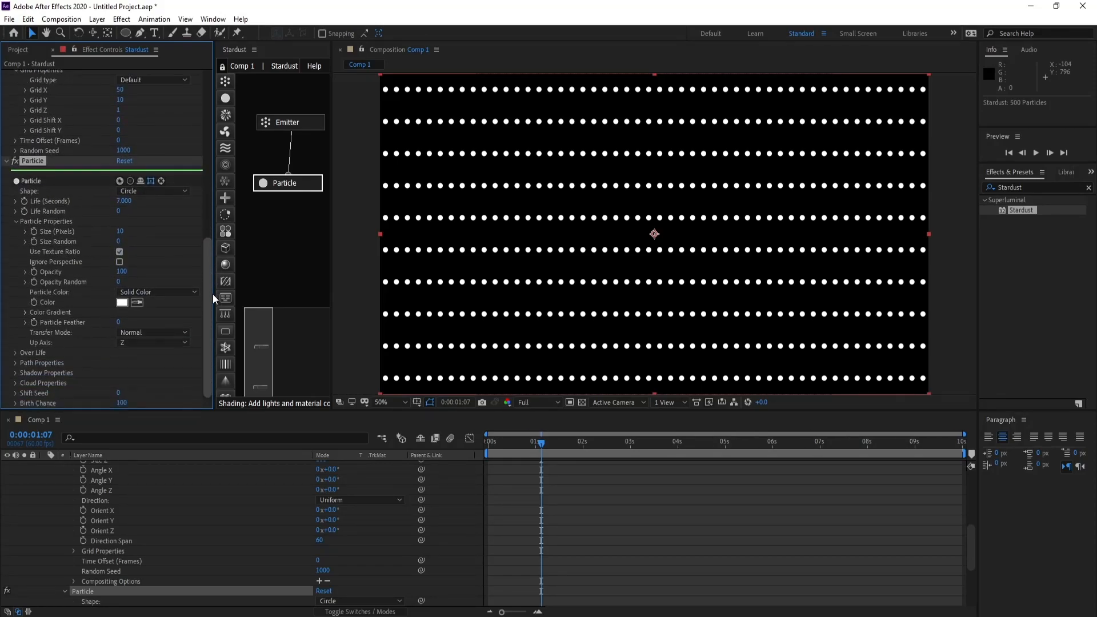
left_click(120, 230)
type("1")
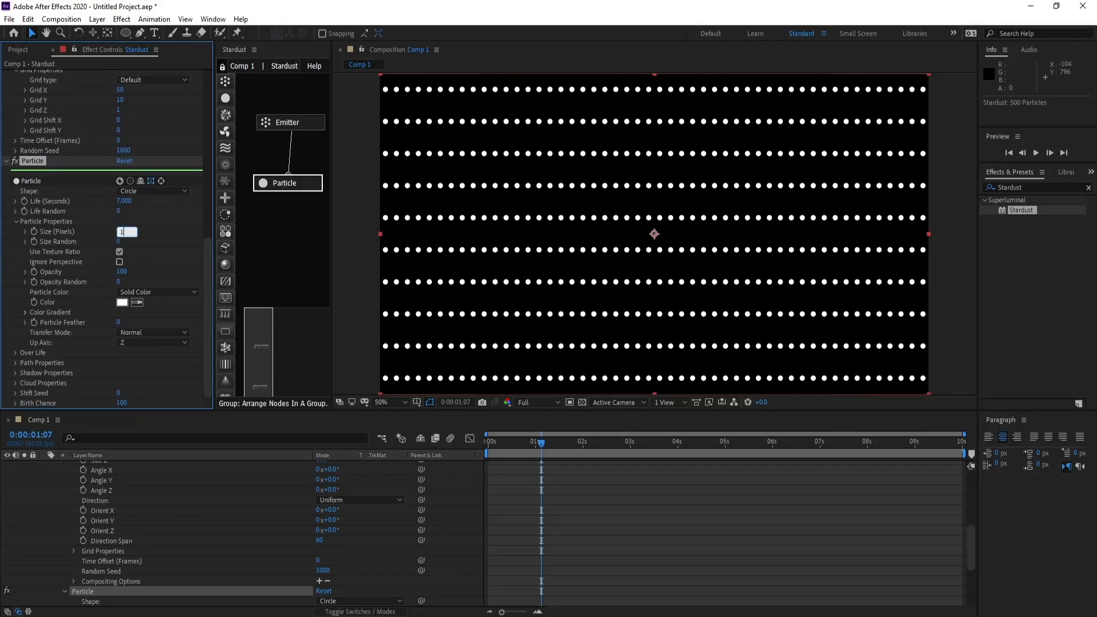
key("Return")
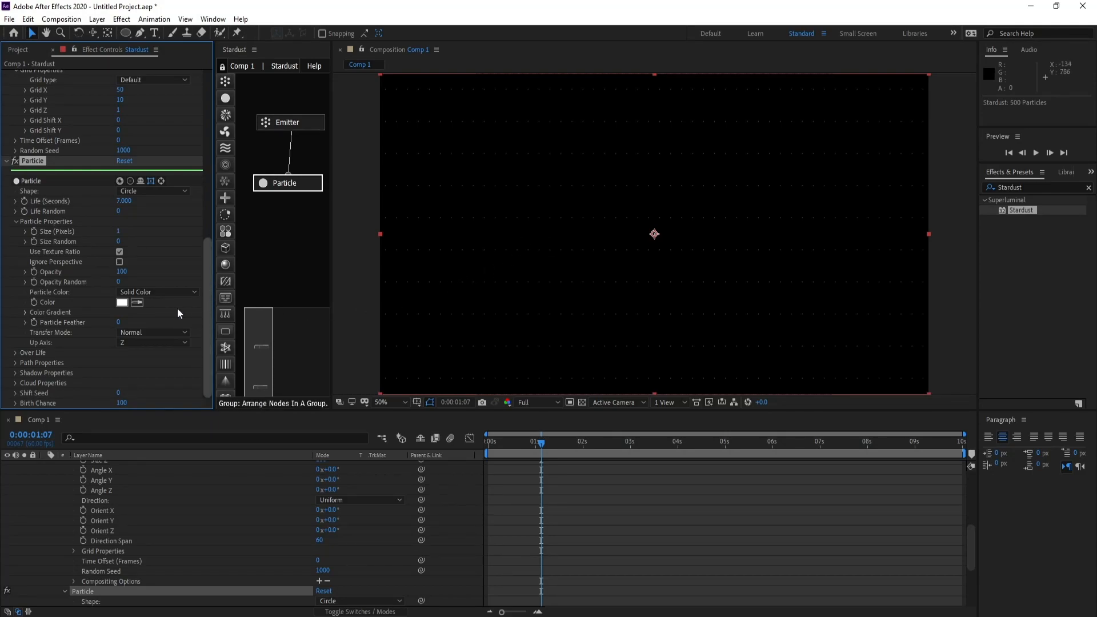
Set the Particle Color mode to Random From Gradient
left_click(152, 294)
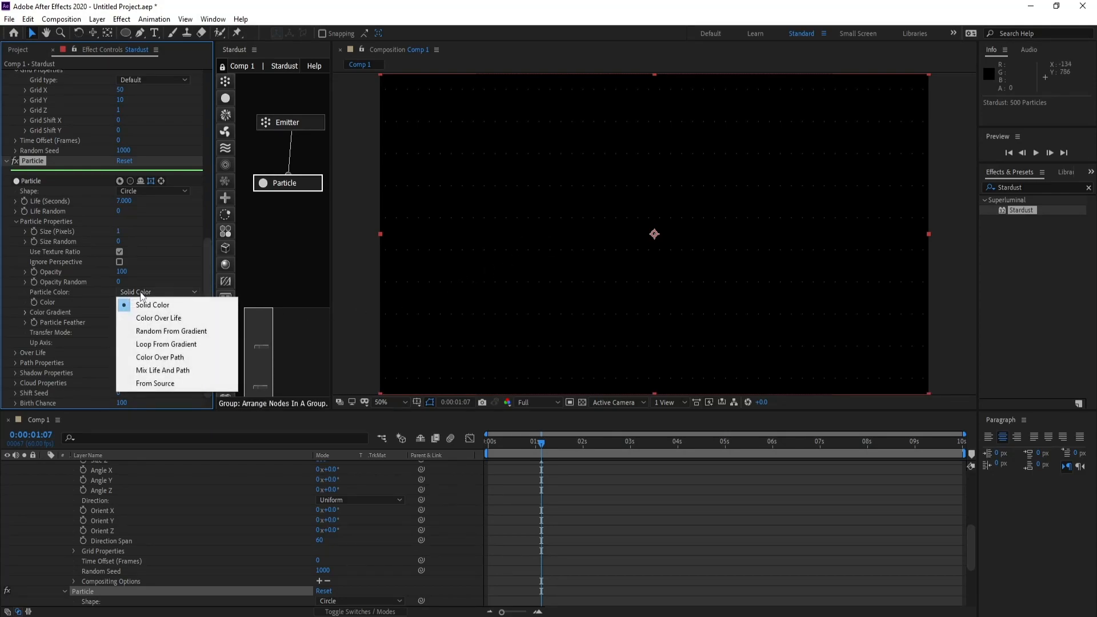
left_click(177, 333)
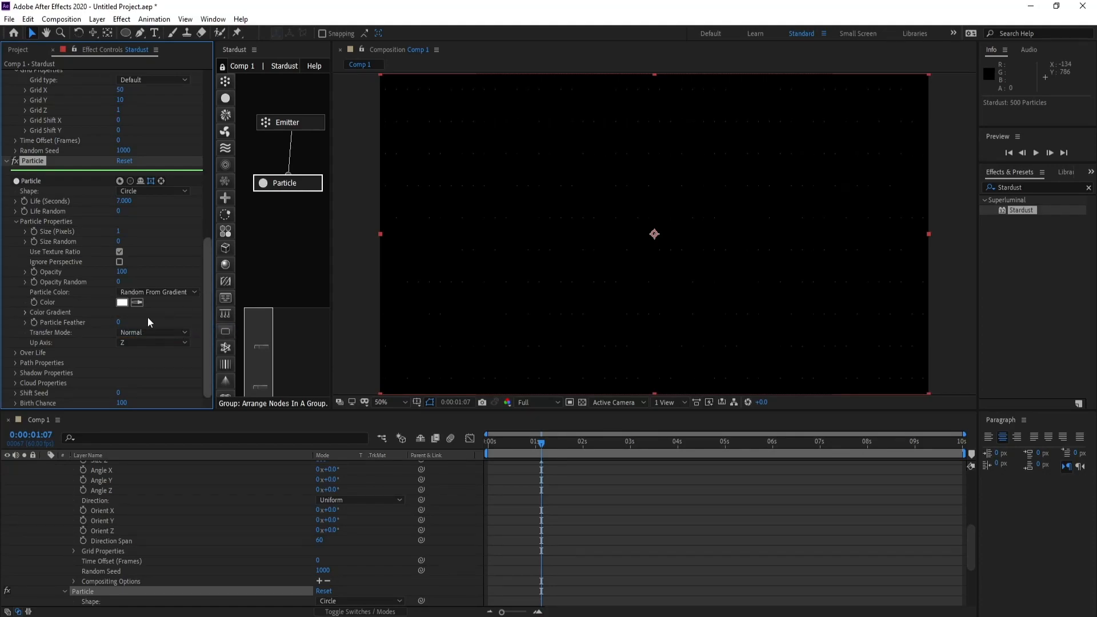
left_click(25, 323)
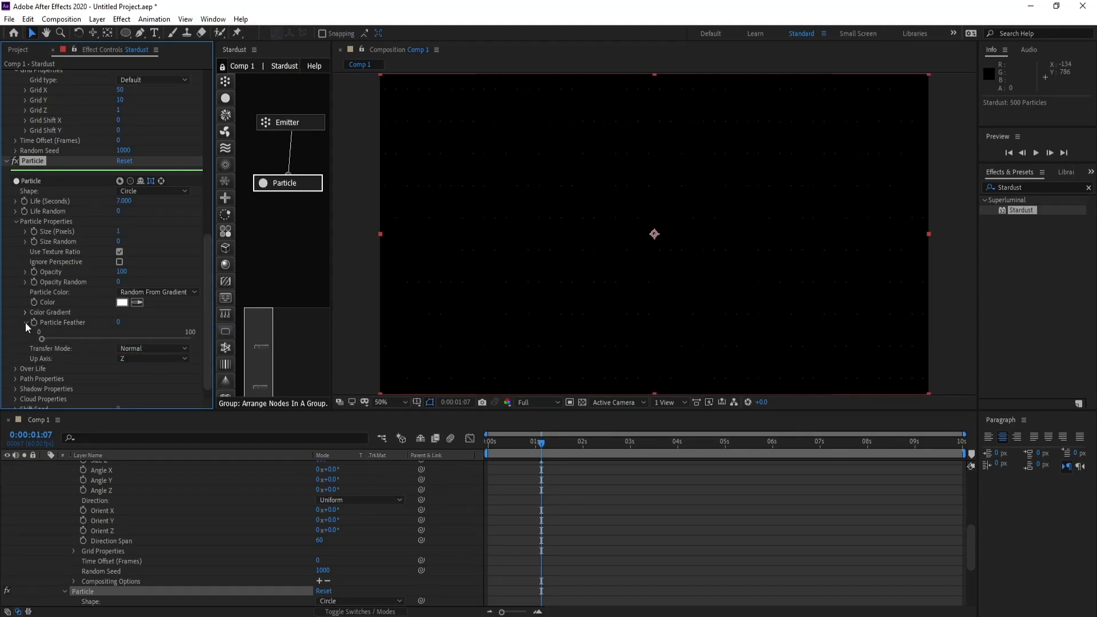
left_click(25, 323)
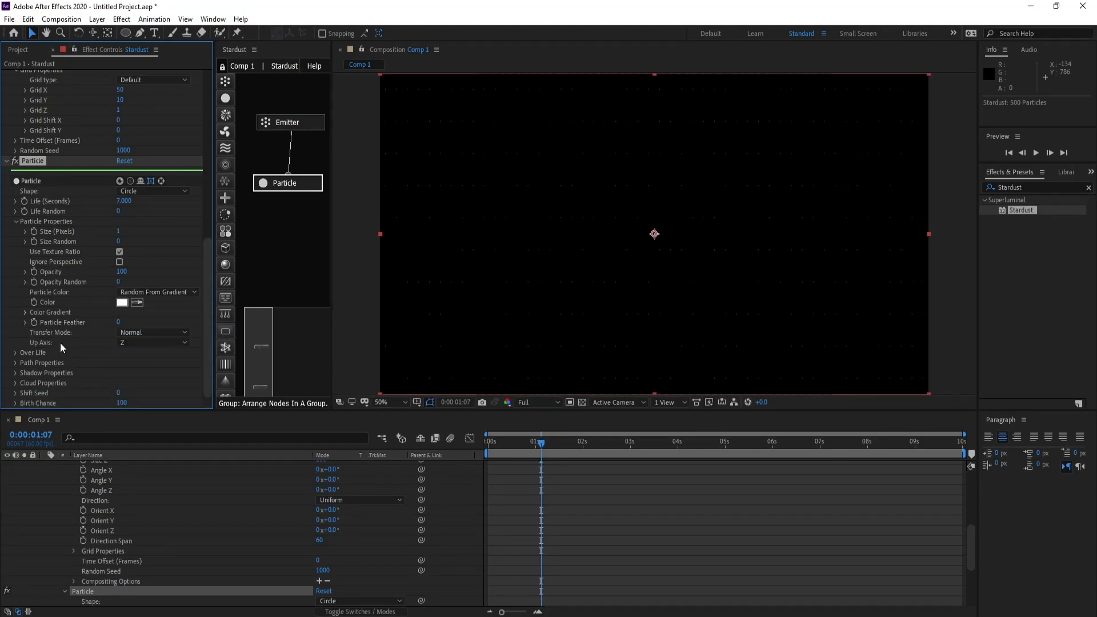
Apply the RGB preset to the particle's color gradient
left_click(24, 313)
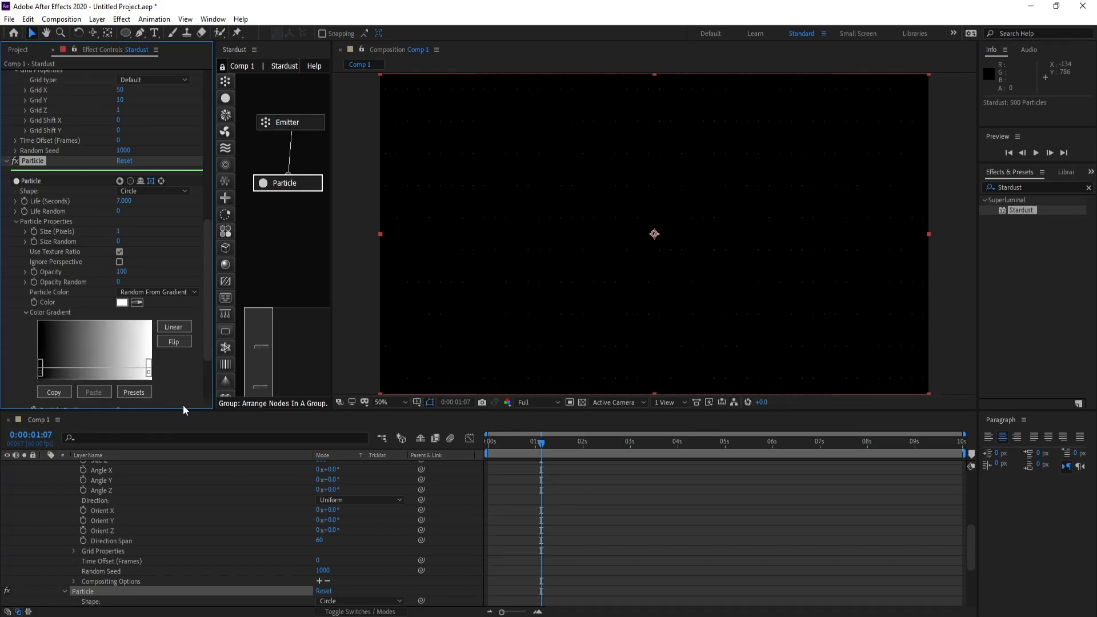
left_click(134, 393)
scroll(848, 180, "down", 3)
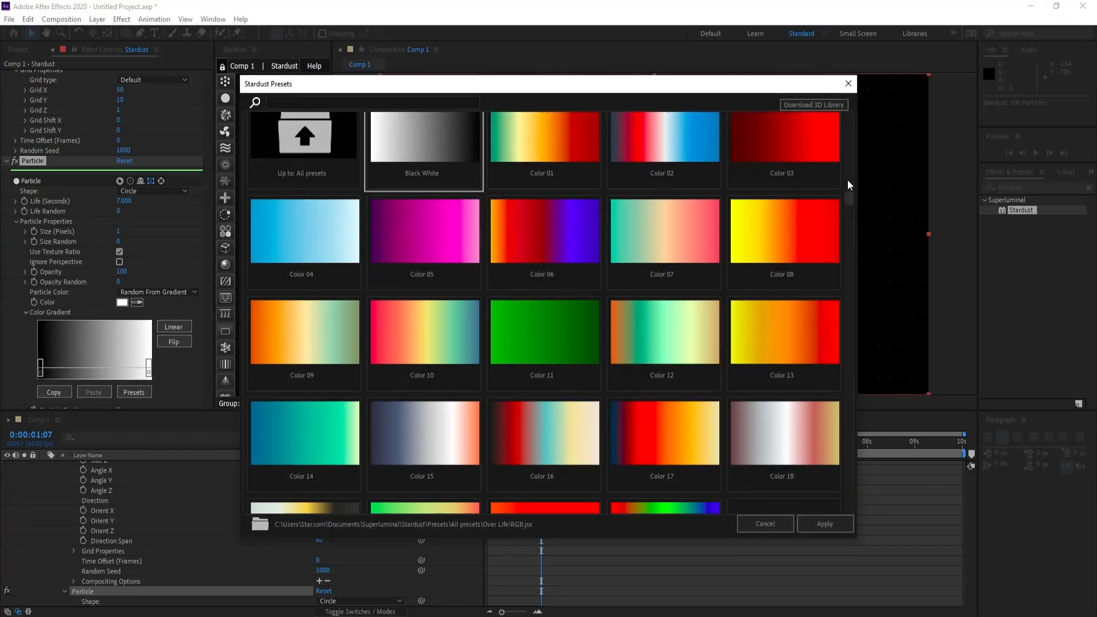
left_click_drag(847, 282, 862, 515)
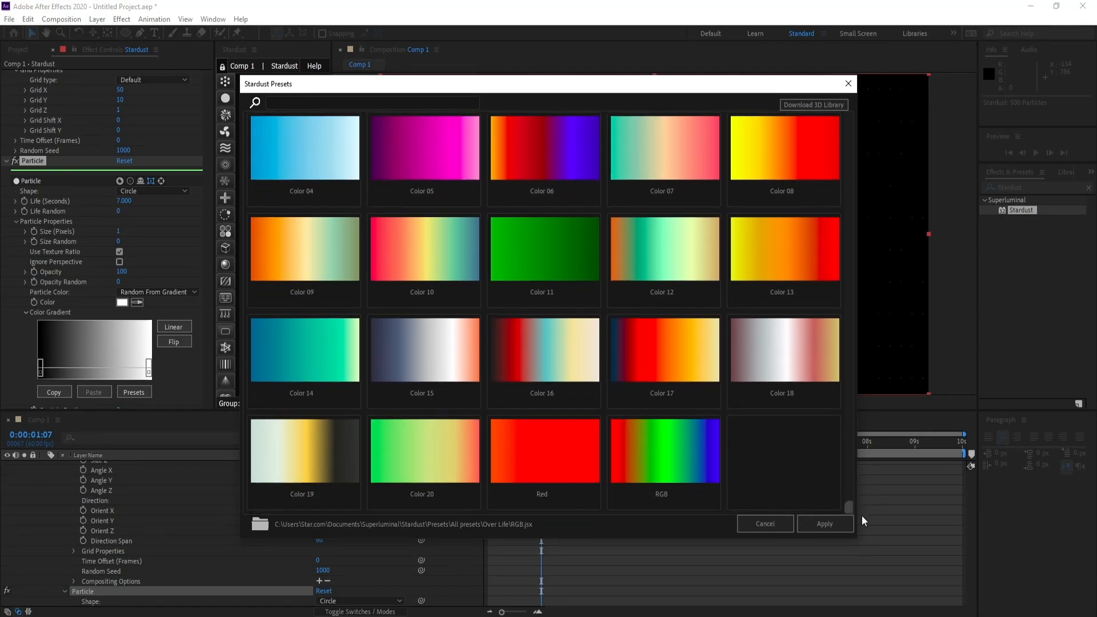
left_click(674, 446)
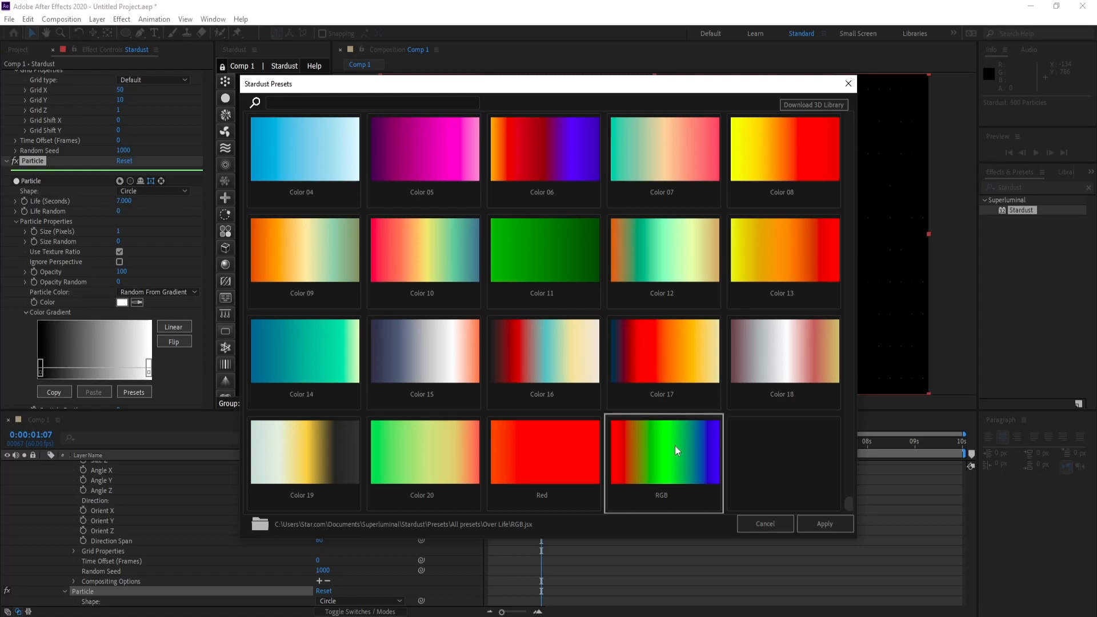
left_click(831, 520)
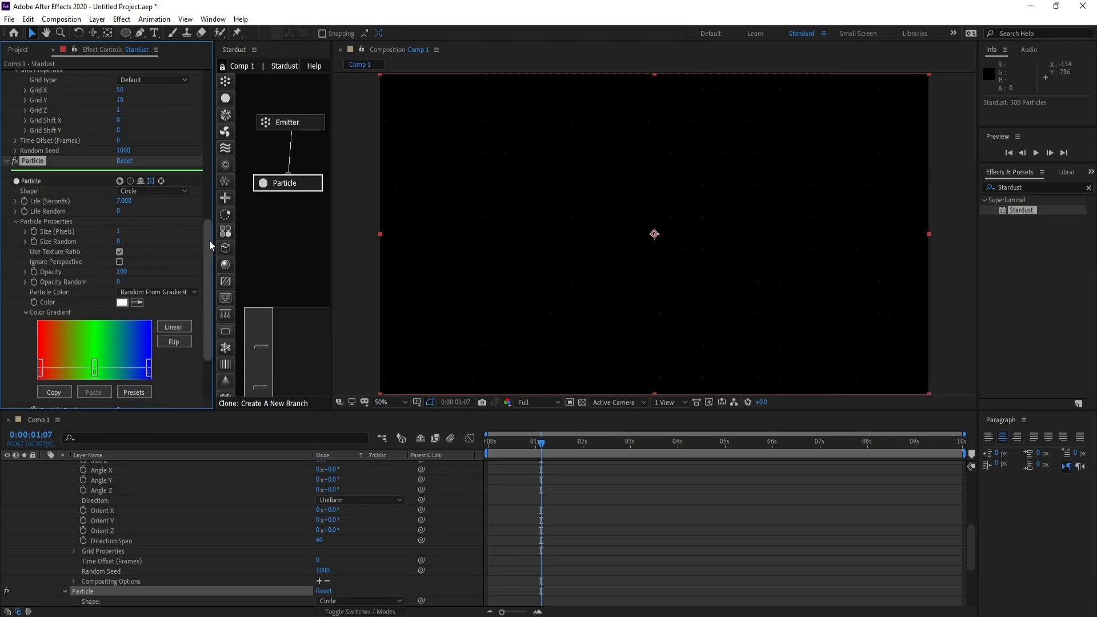
Set the particle's opacity to 90, opacity random to 80 and size random to 60
left_click_drag(209, 244, 209, 272)
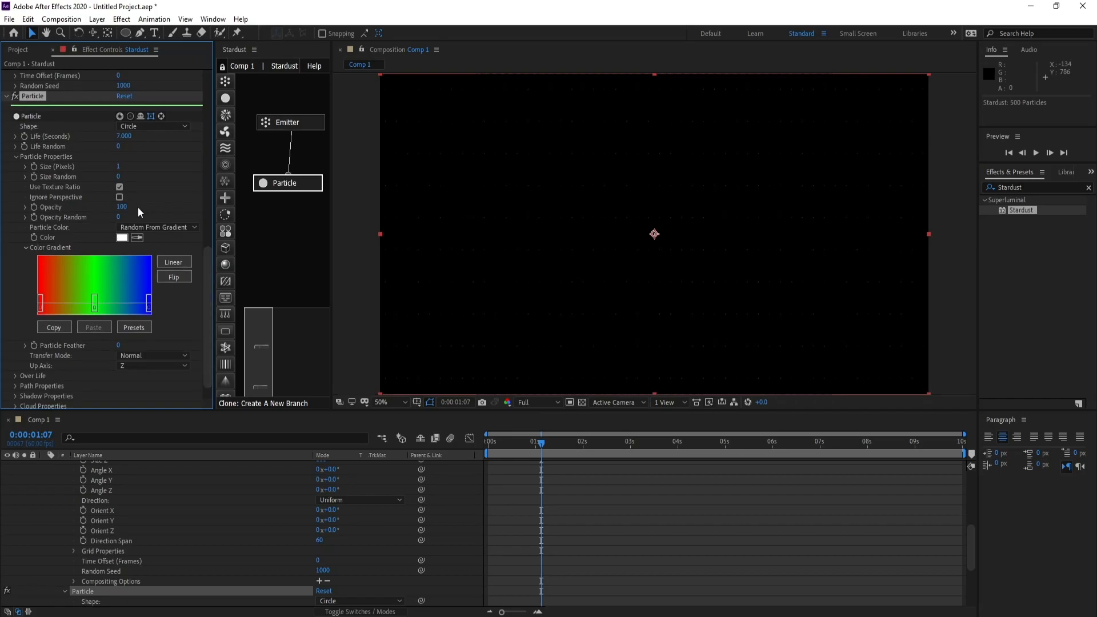
left_click(122, 207)
type("9")
left_click(119, 218)
type("8")
left_click(119, 177)
type("6")
key("Return")
Add a Replica node connected below the Particle node and set its replicate type to Flow
left_click_drag(207, 272, 210, 309)
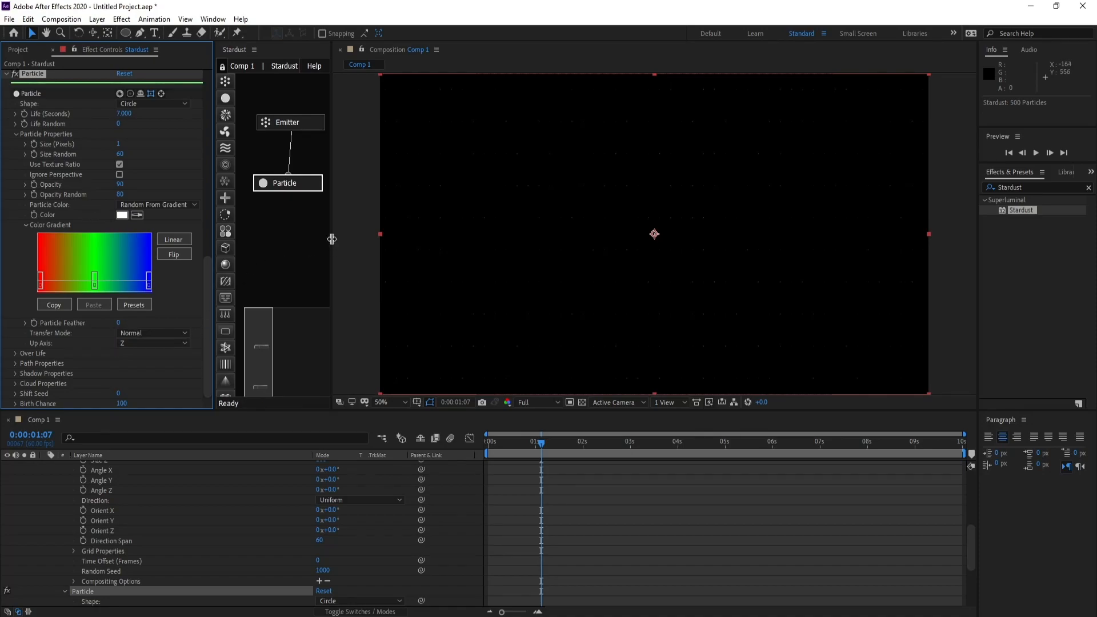
left_click_drag(332, 239, 377, 239)
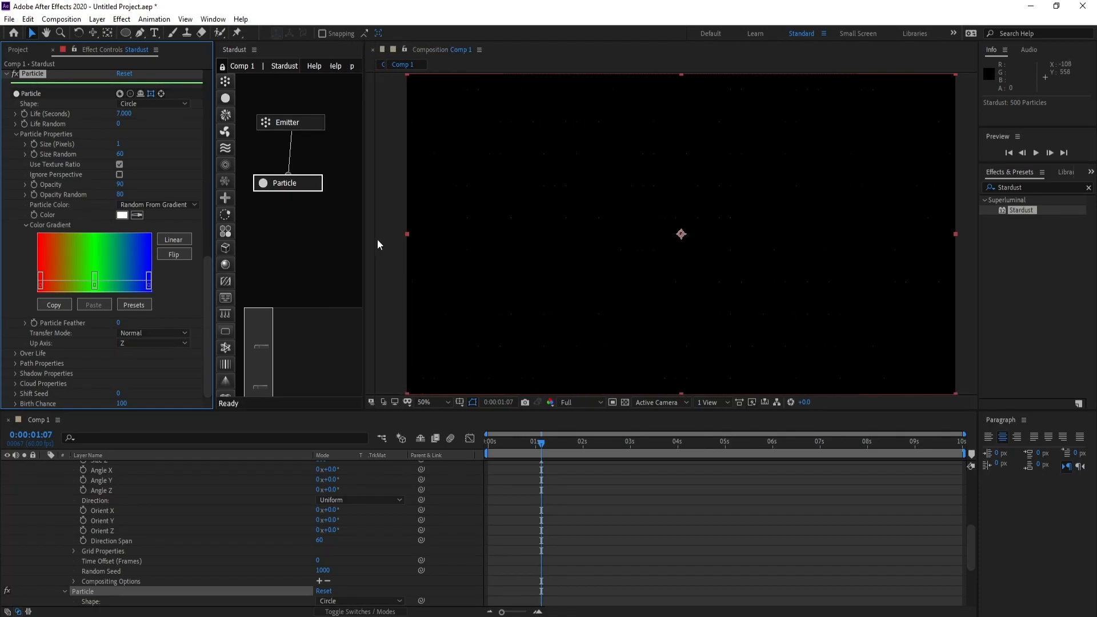
left_click(225, 183)
left_click_drag(255, 184, 287, 225)
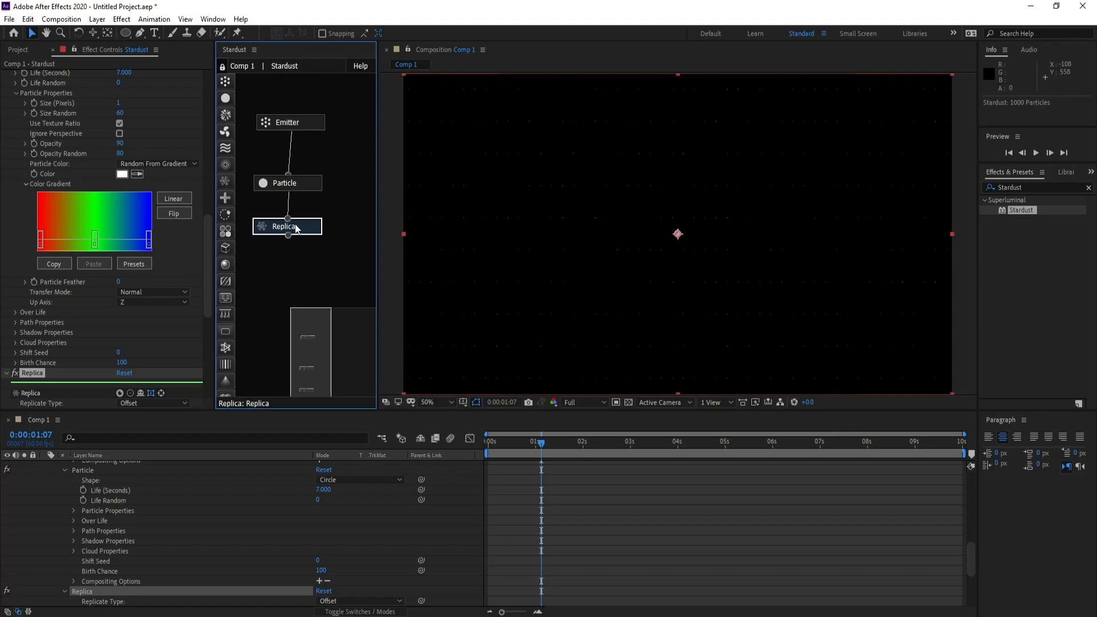
left_click_drag(207, 235, 222, 307)
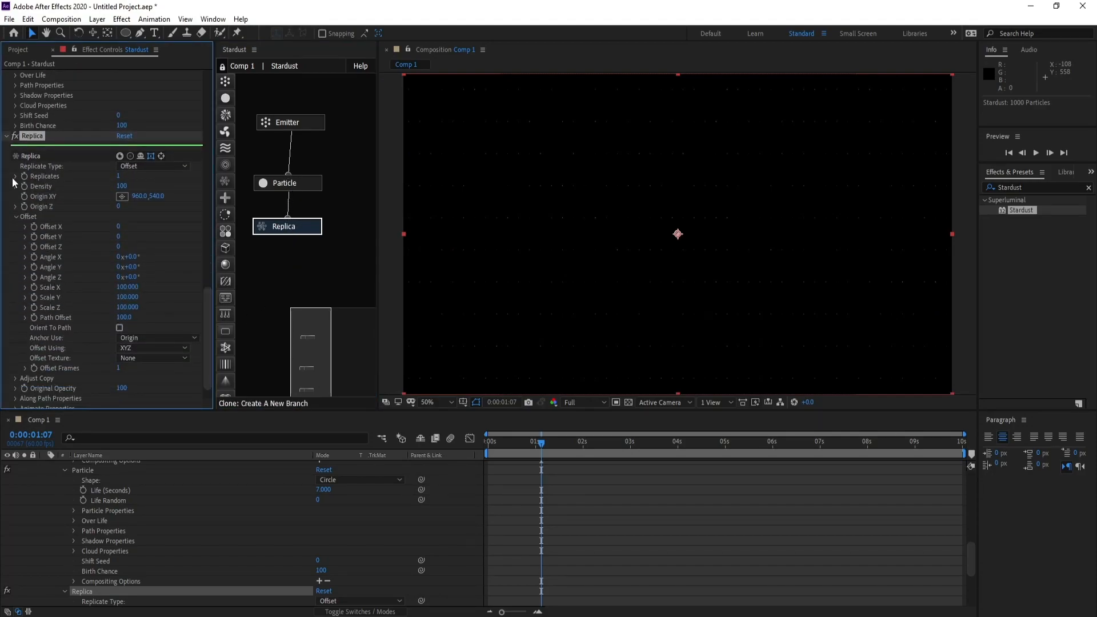
left_click(149, 166)
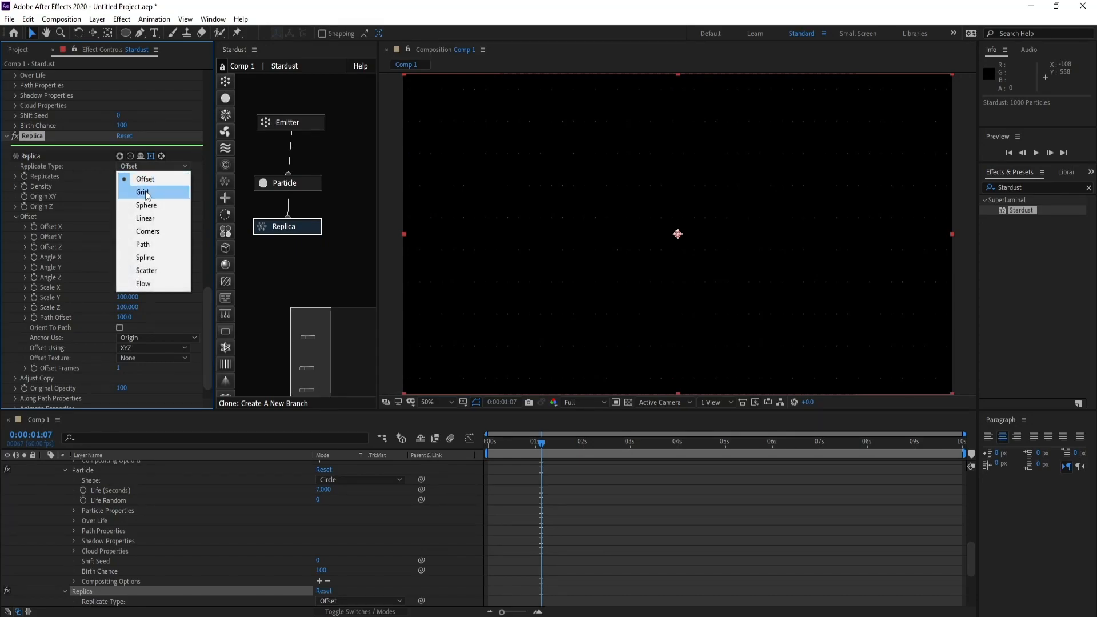
left_click(145, 284)
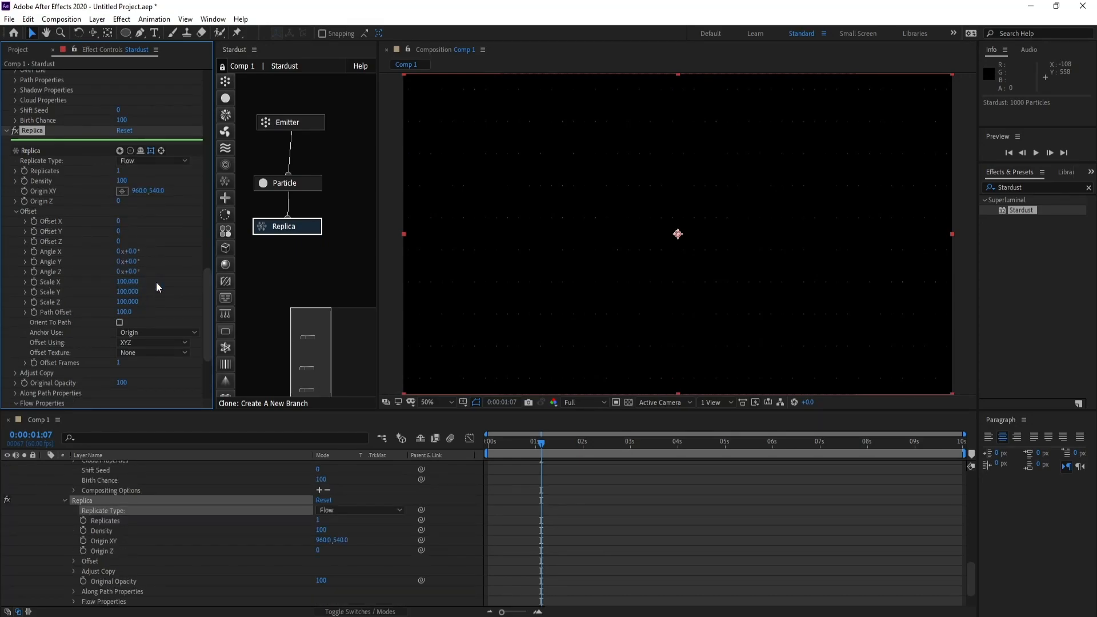
Set the Replica node's Replicates to 300 and its Density to 400
left_click(119, 172)
type("300")
left_click(122, 180)
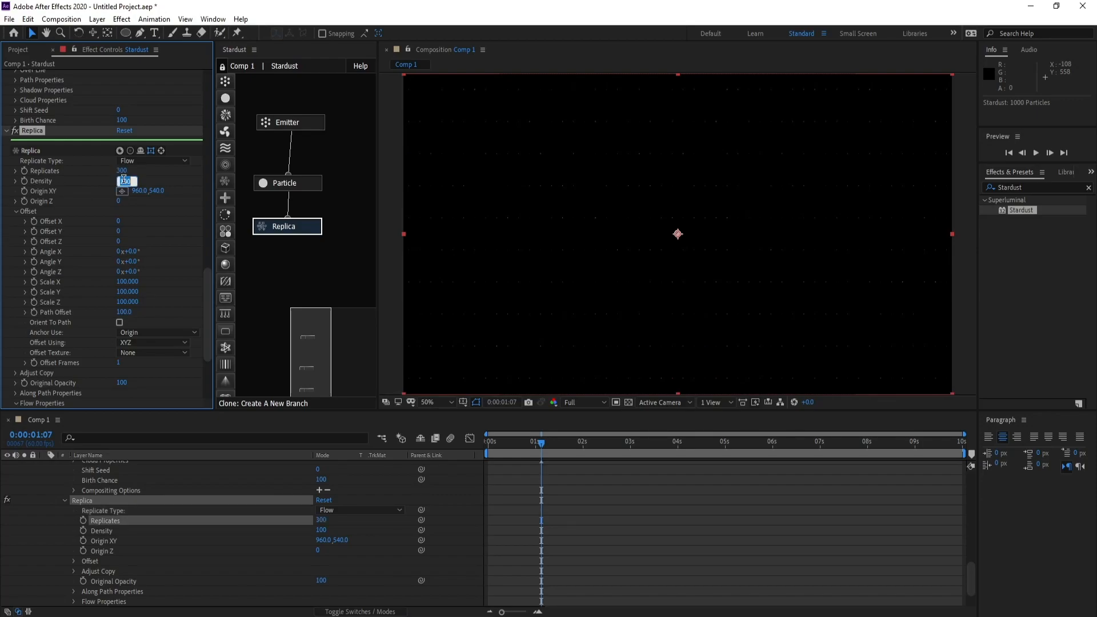
type("40")
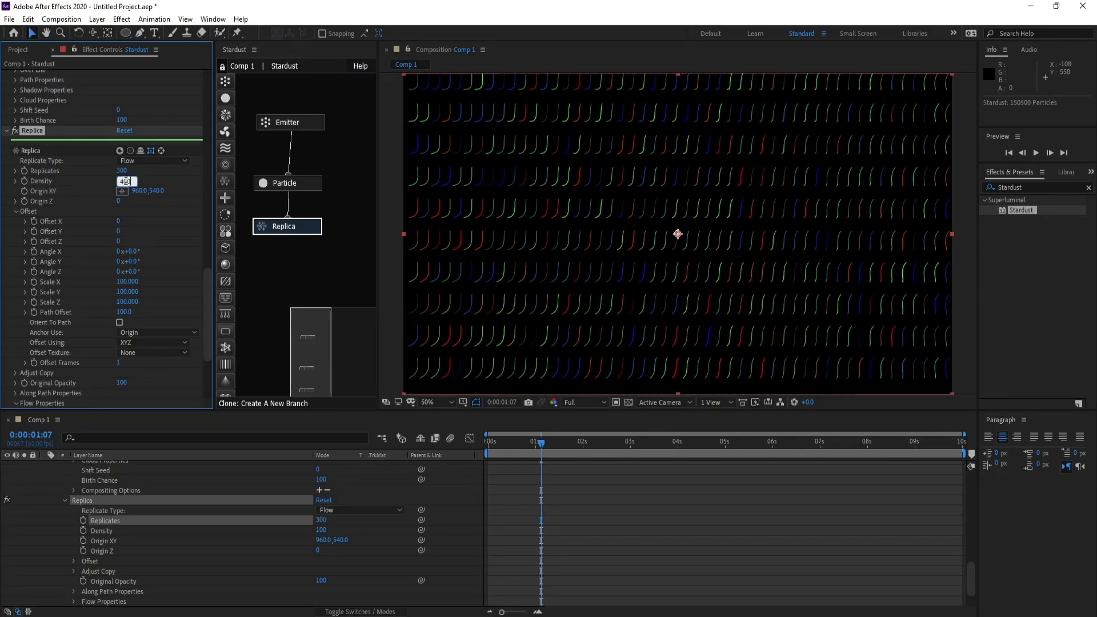
key("Return")
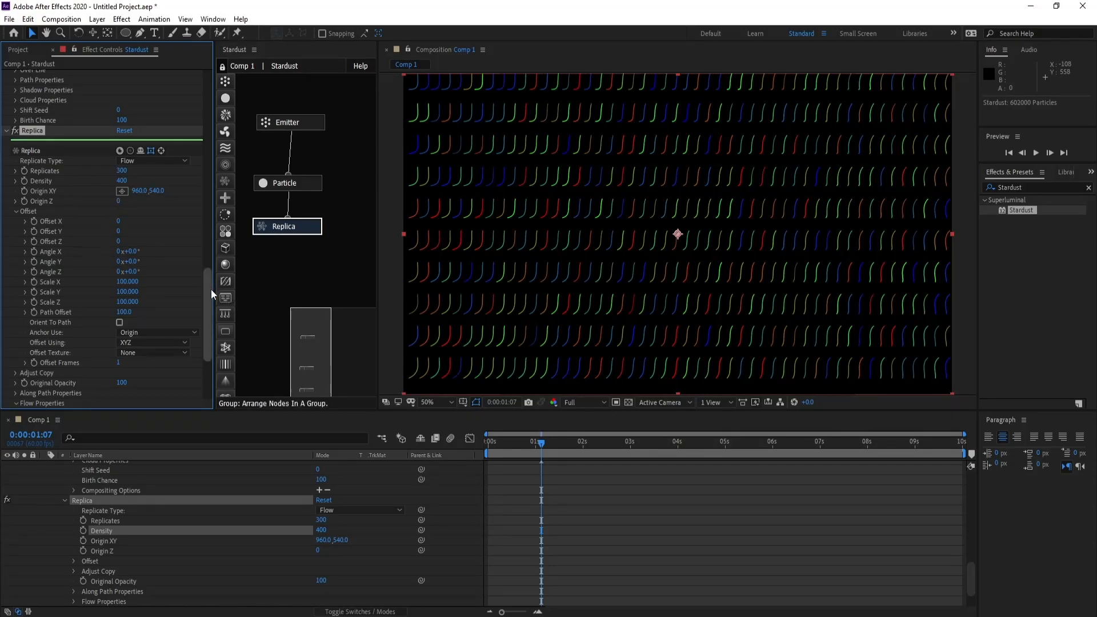
Set the Replica's Anchor Use to Particle Position and check the flow lines at another frame
scroll(210, 287, "down", 1)
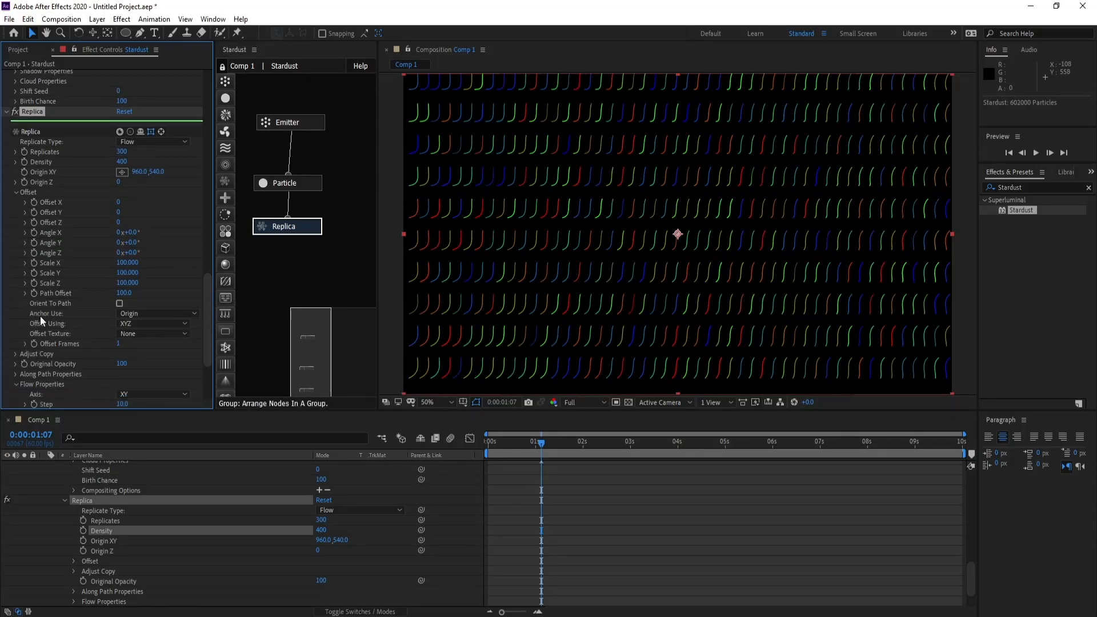
left_click(146, 313)
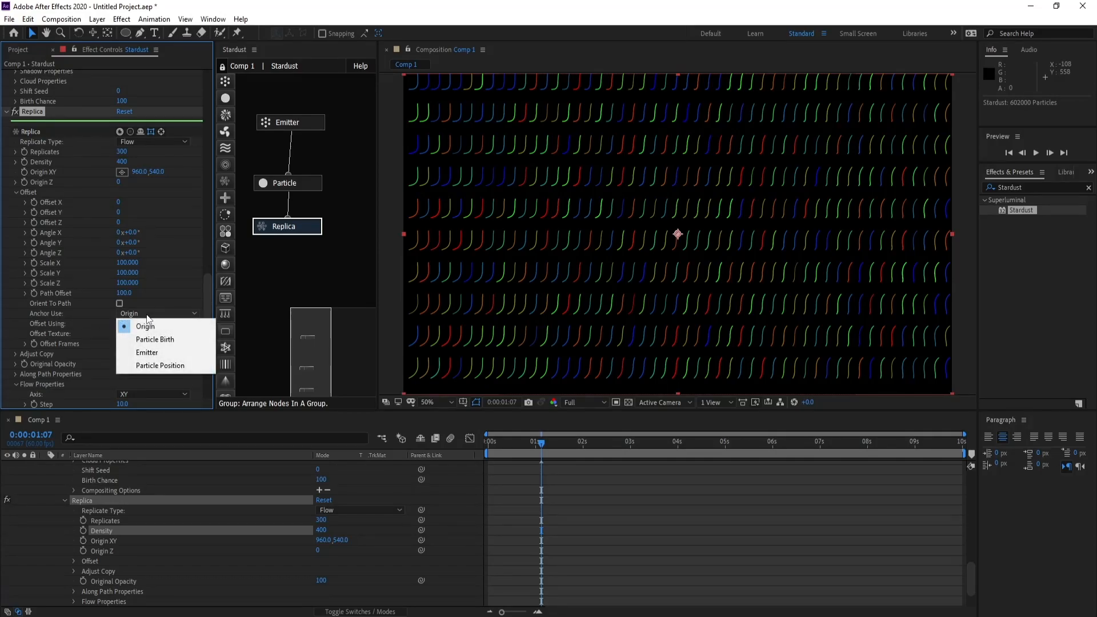
left_click(177, 369)
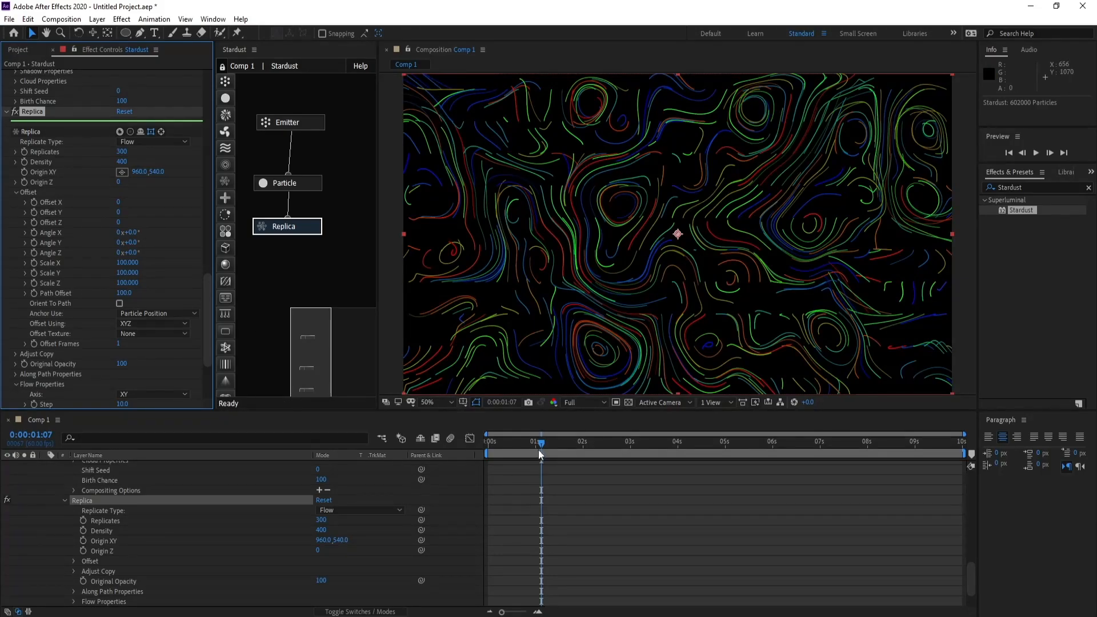
left_click_drag(539, 449, 549, 444)
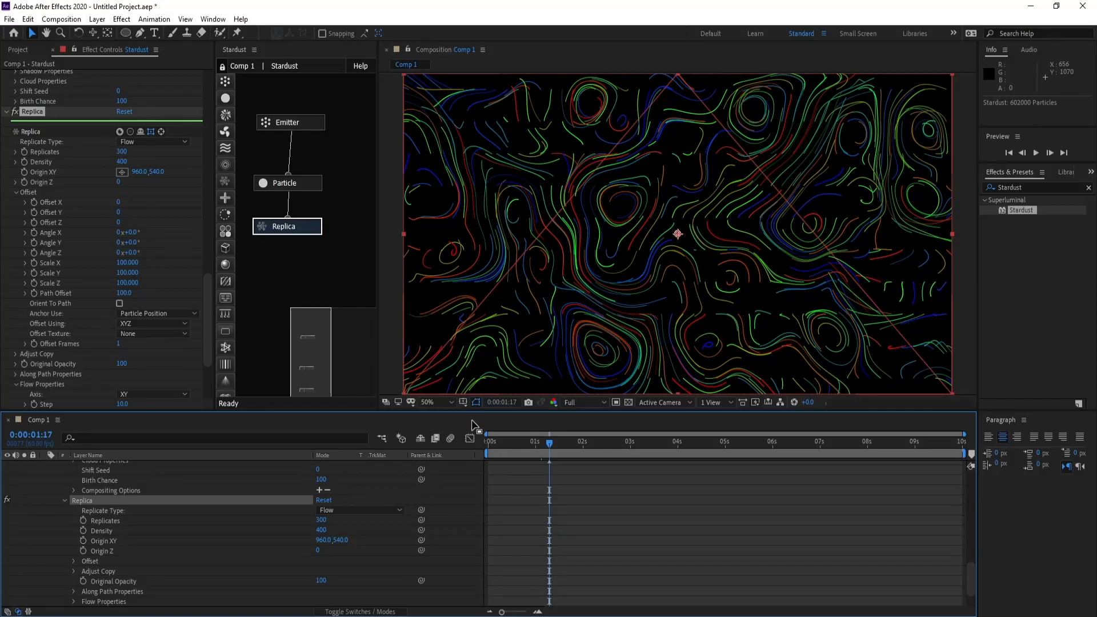
Set the Replica's Flow Properties to Step 70, Scale 150 and Levels 1
left_click_drag(207, 311, 211, 340)
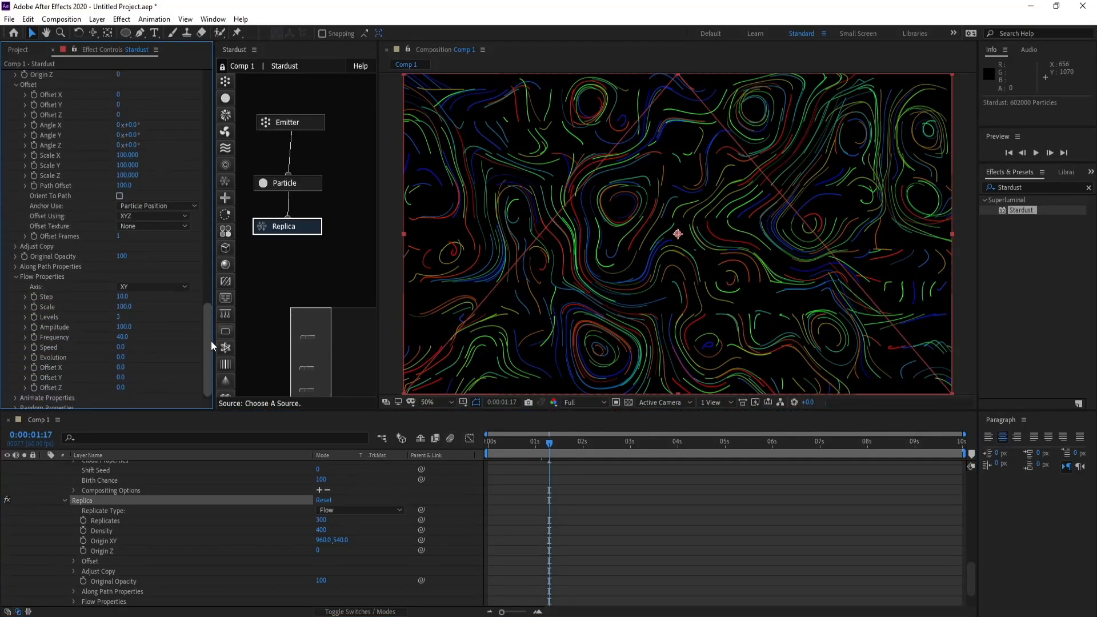
left_click(125, 297)
type("70")
key("Return")
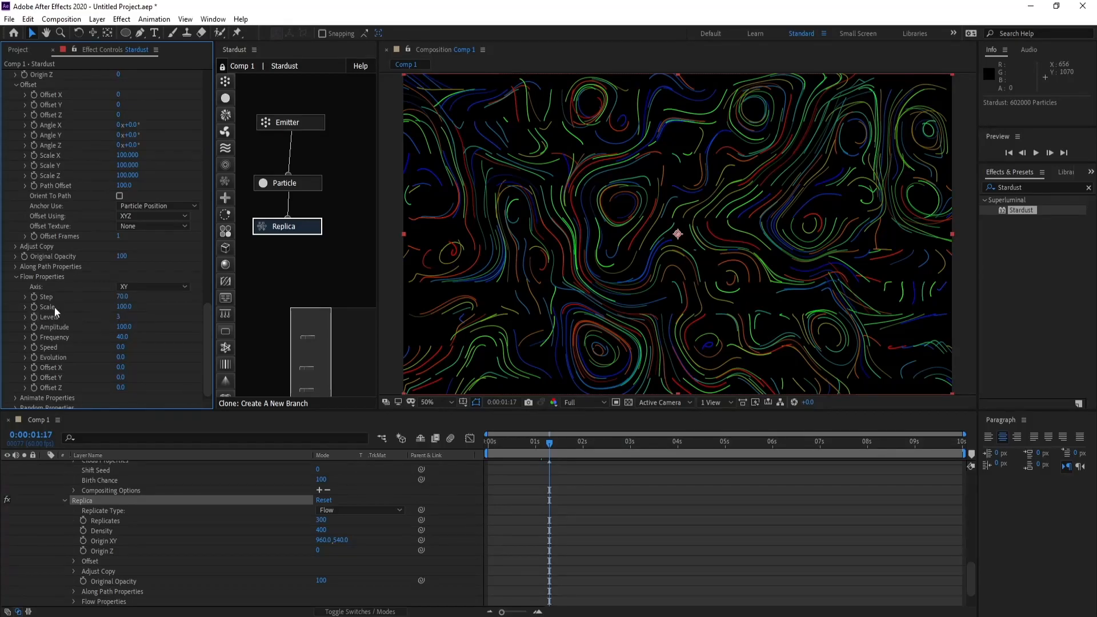
left_click(125, 307)
type("150")
key("Return")
left_click(119, 318)
type("1")
key("Return")
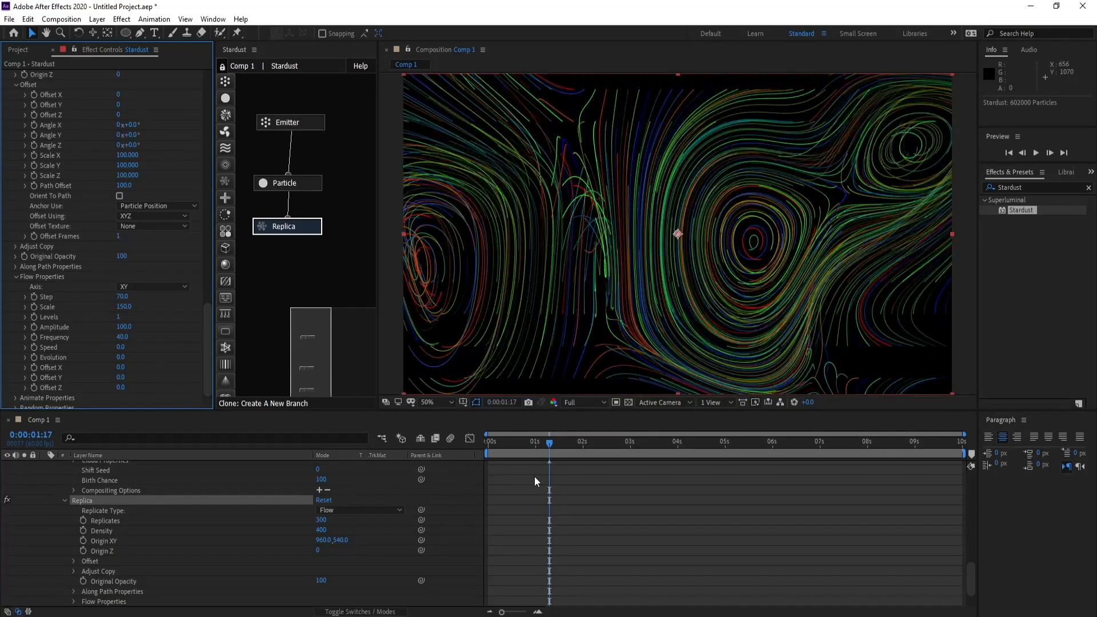
left_click(564, 444)
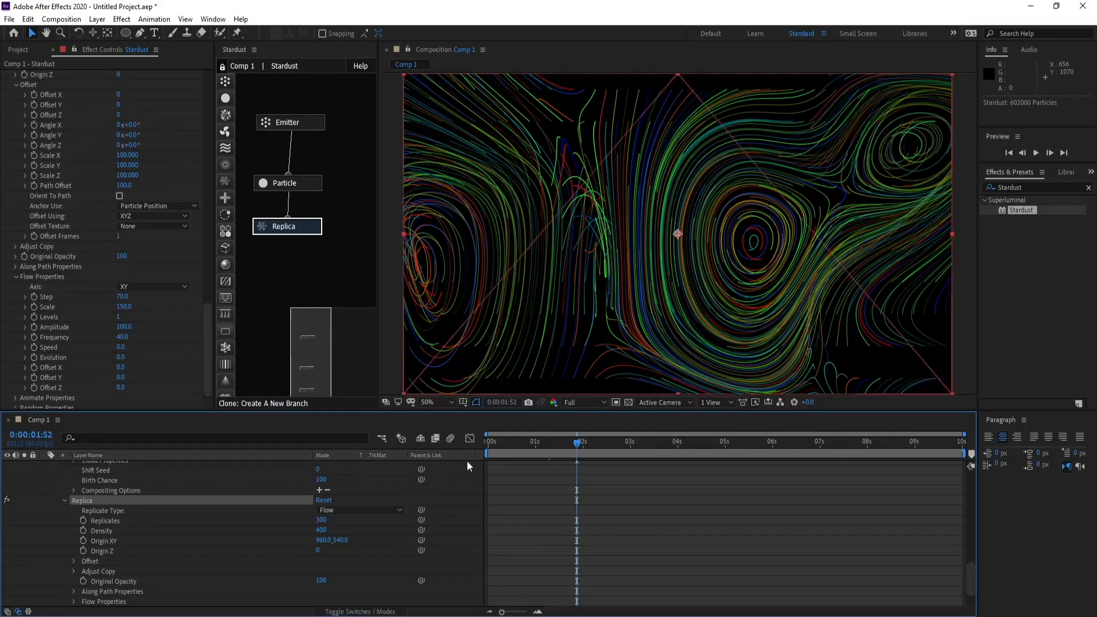
Add a Transform node connected below the Replica node
scroll(207, 333, "down", 2)
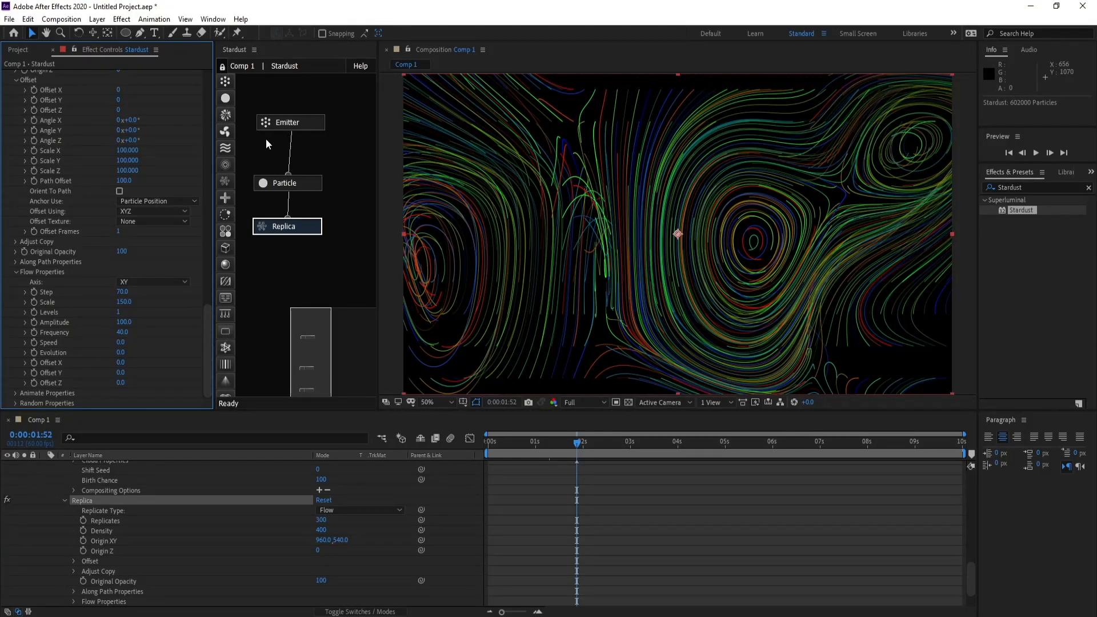
left_click_drag(225, 197, 288, 227)
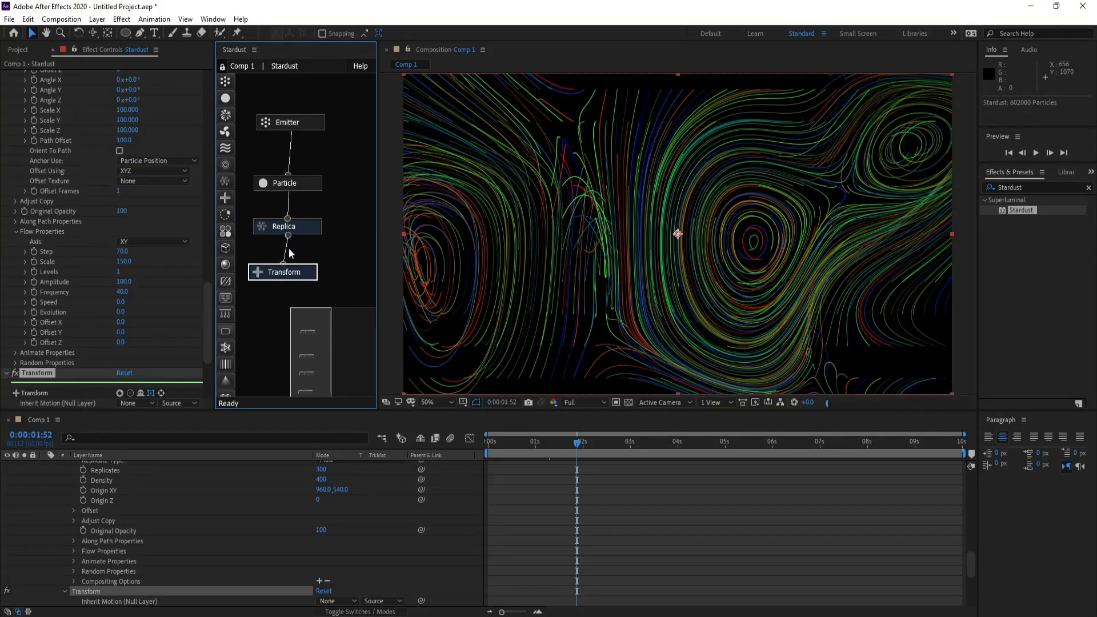
left_click_drag(288, 270, 289, 272)
left_click_drag(208, 293, 203, 330)
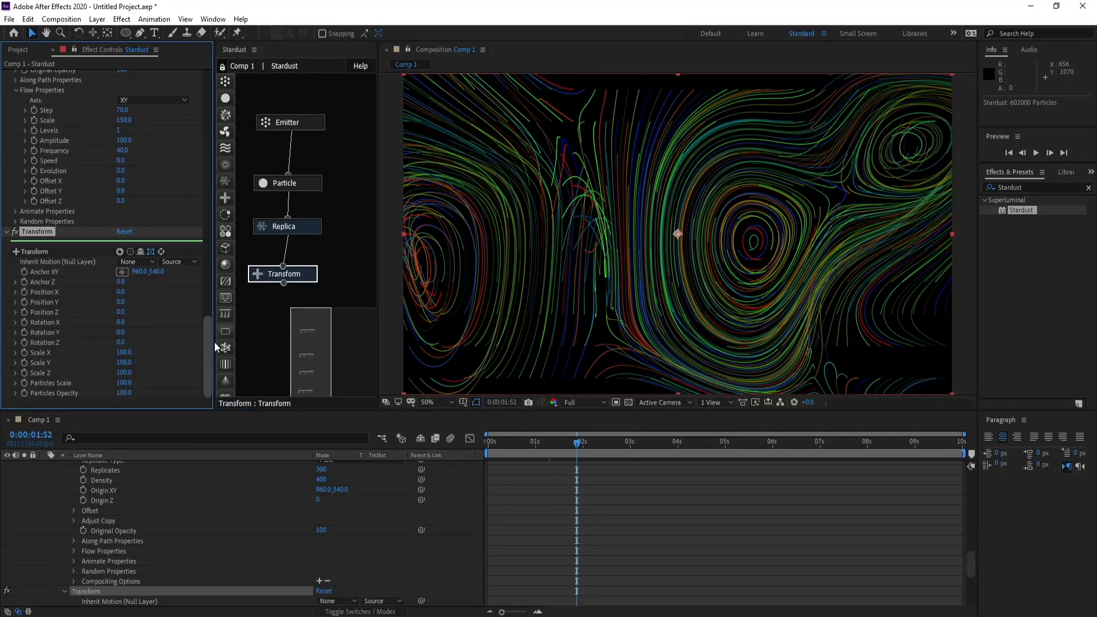
Set the Transform node's Scale Z to 0.5 and check the flow lines at different times
left_click(124, 373)
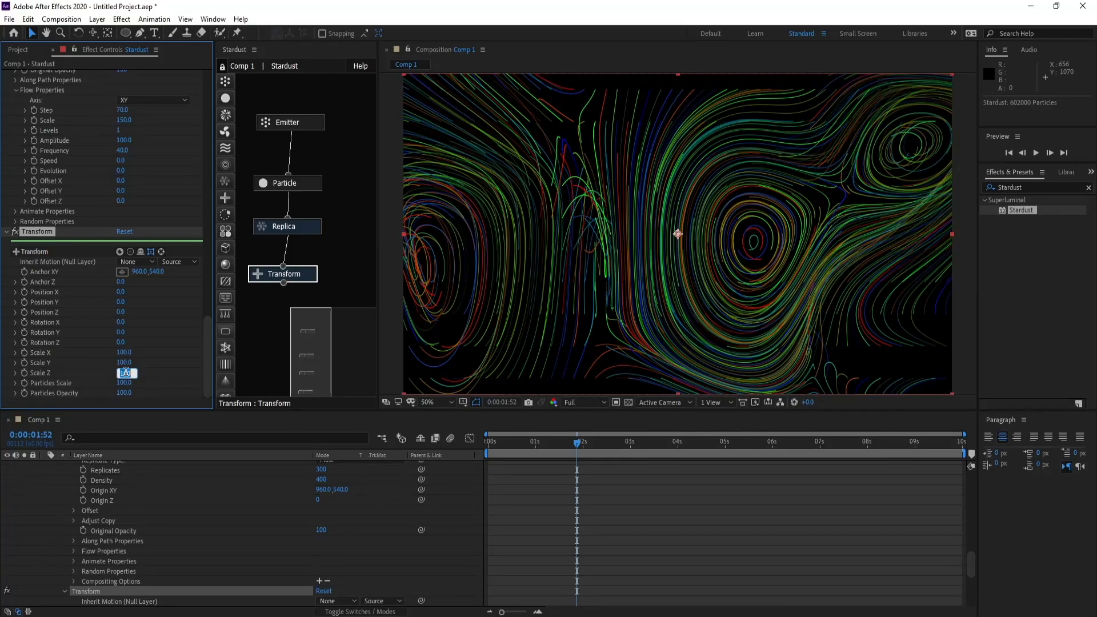
type("0.5")
left_click_drag(128, 373, 125, 373)
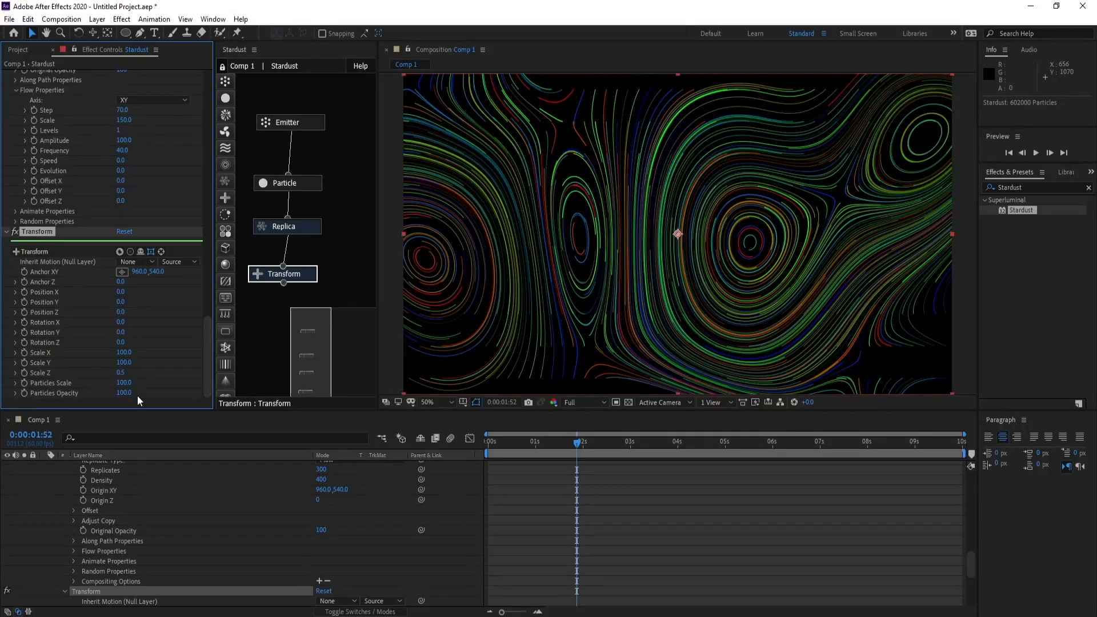
left_click(567, 444)
left_click(592, 445)
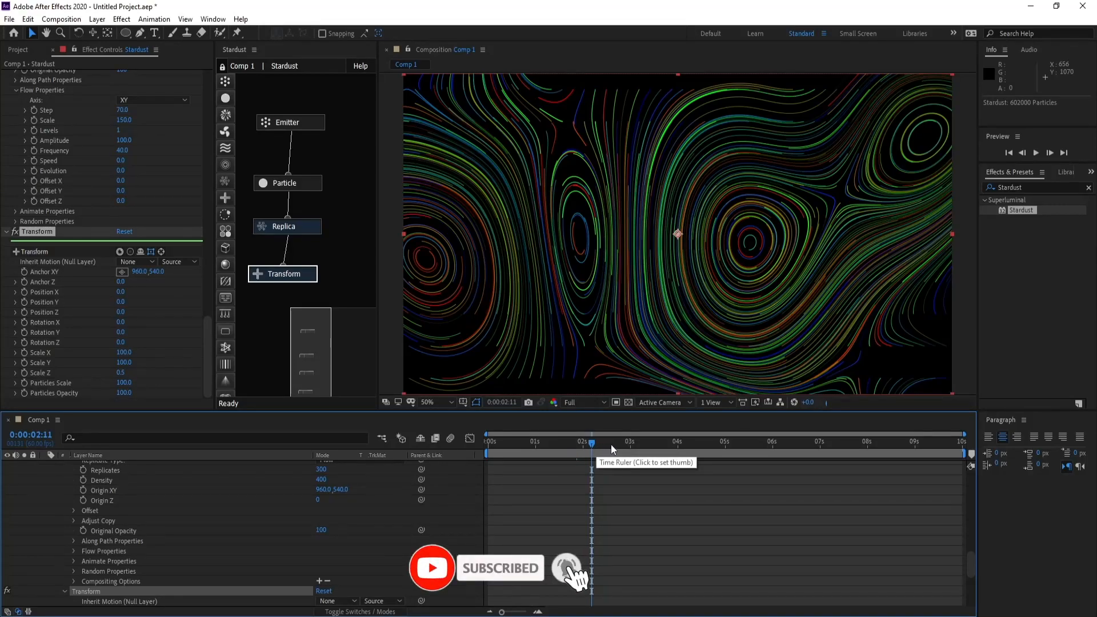
left_click(609, 445)
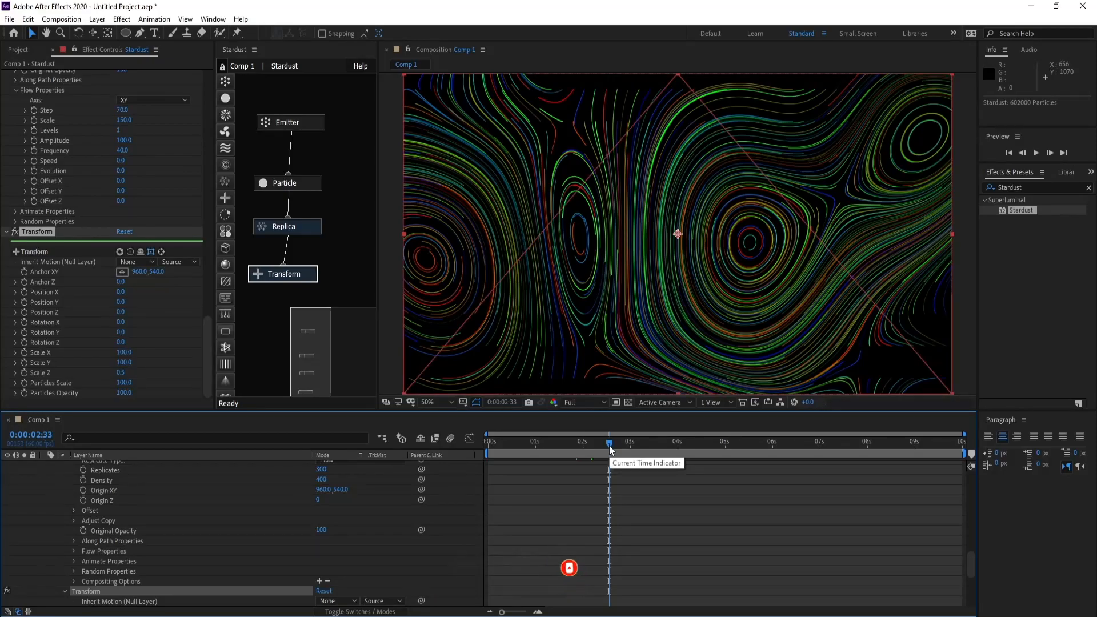
Collapse the Stardust layer and add a two-node camera layer with the 50mm preset
left_click_drag(975, 562, 979, 461)
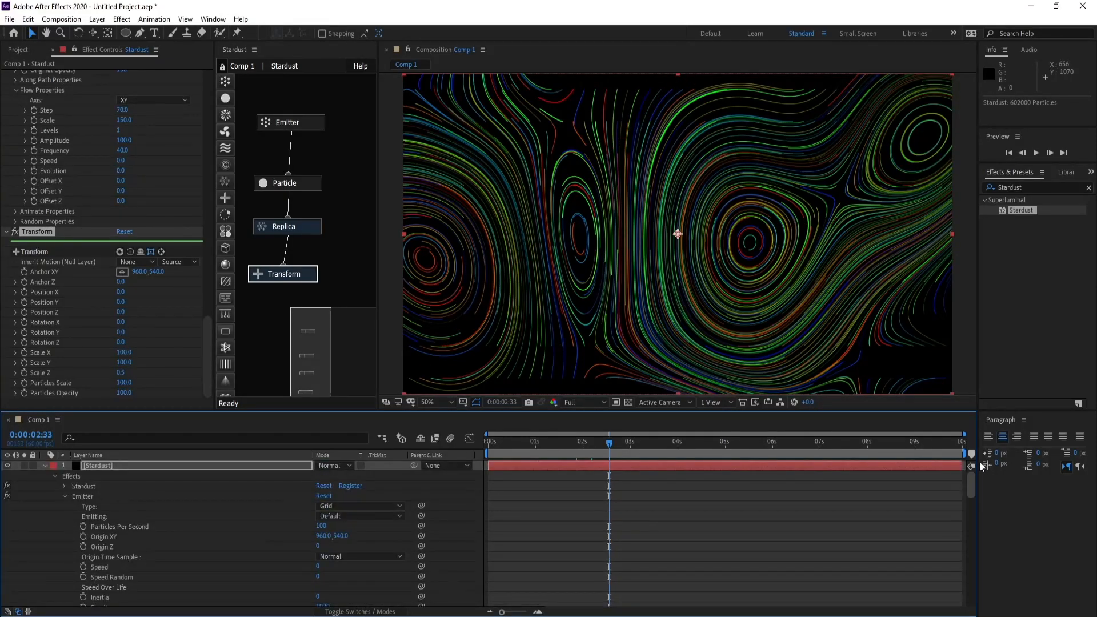
left_click(45, 466)
left_click(106, 467)
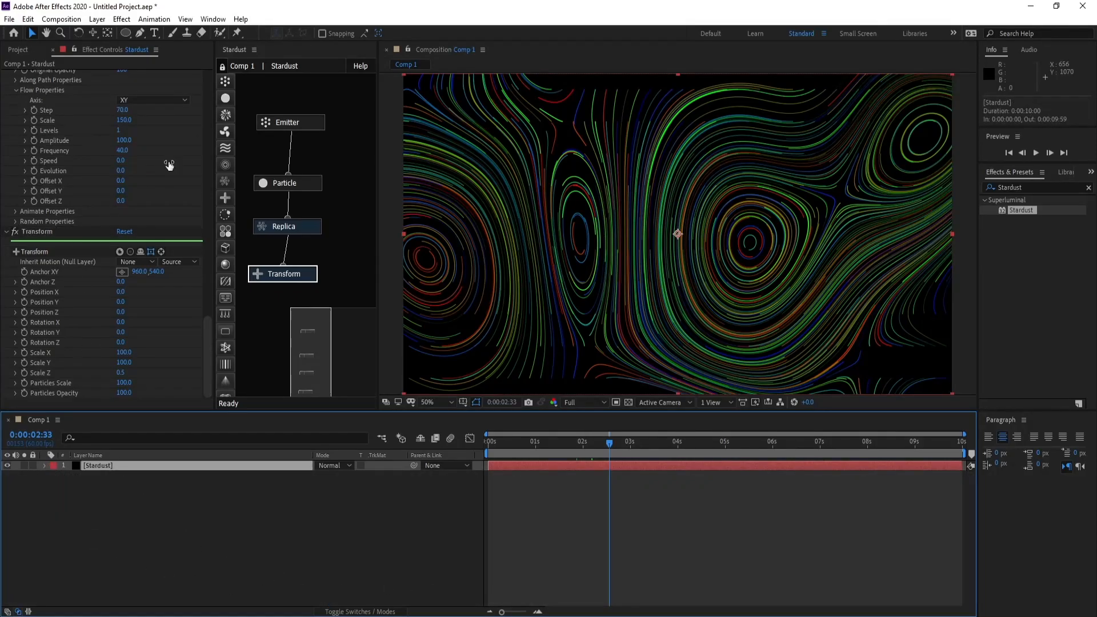
left_click(97, 18)
mouse_move(246, 32)
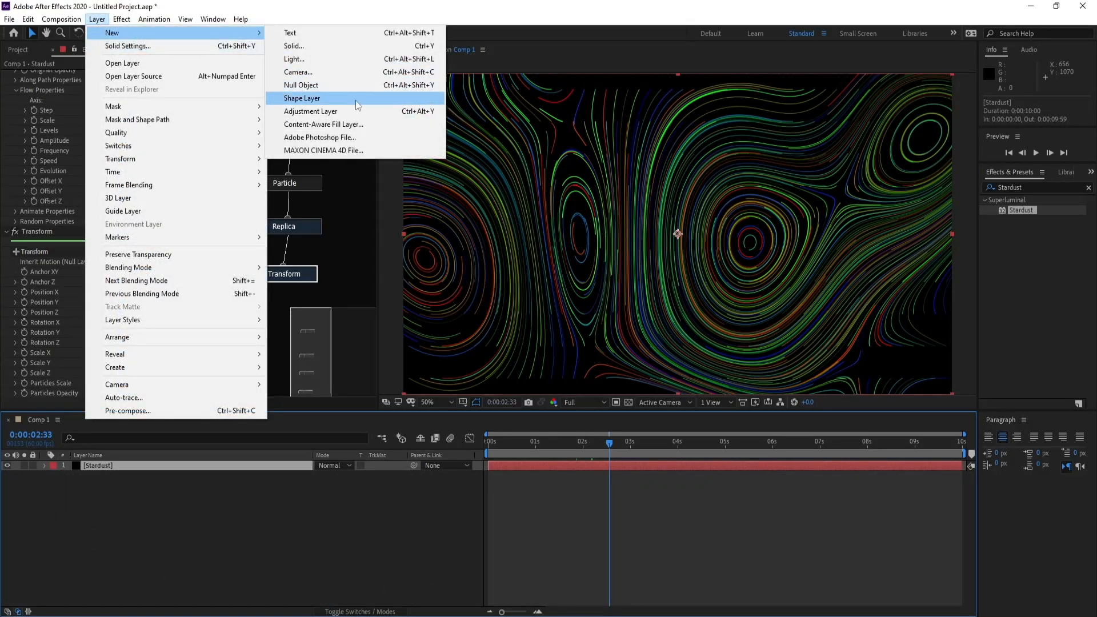
left_click(351, 72)
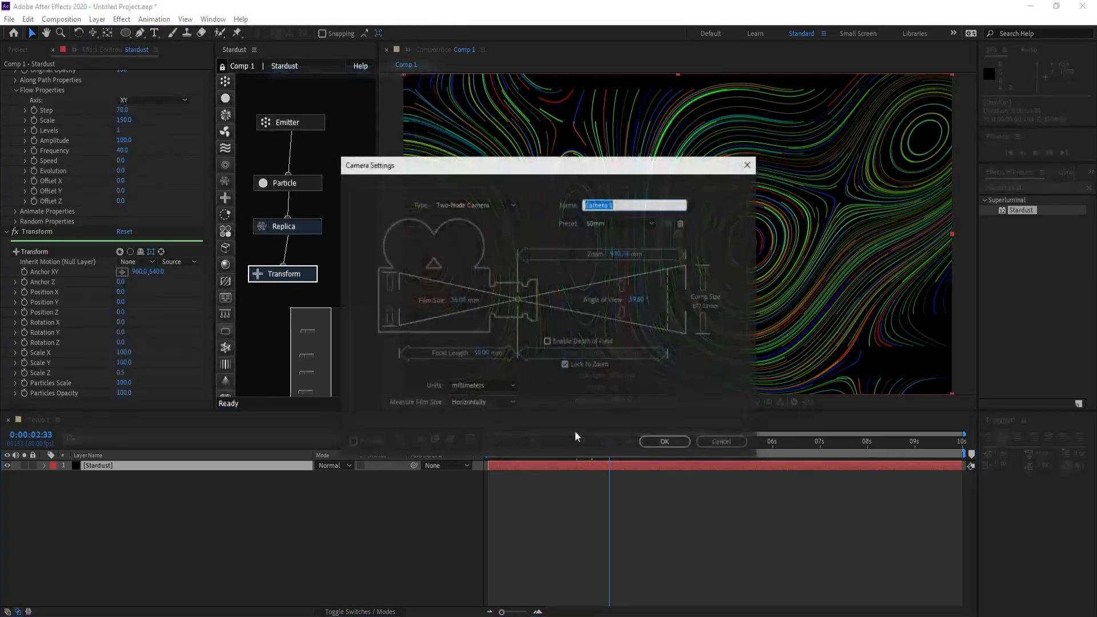
left_click(665, 442)
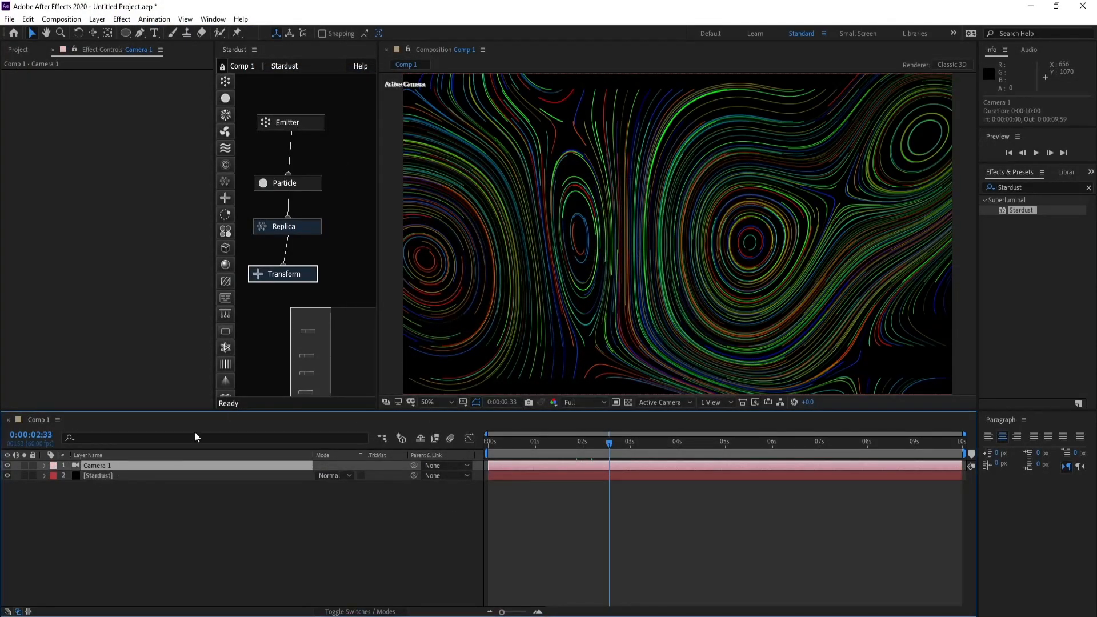
Set the Replica node's Density to 50
left_click(289, 227)
left_click_drag(207, 239, 212, 290)
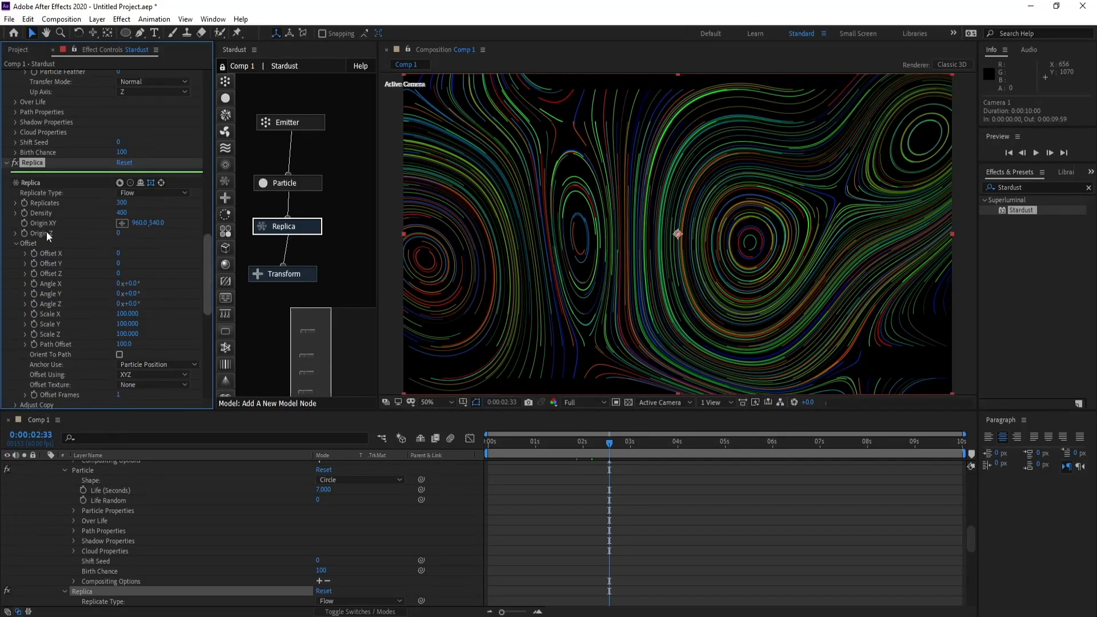
left_click(123, 213)
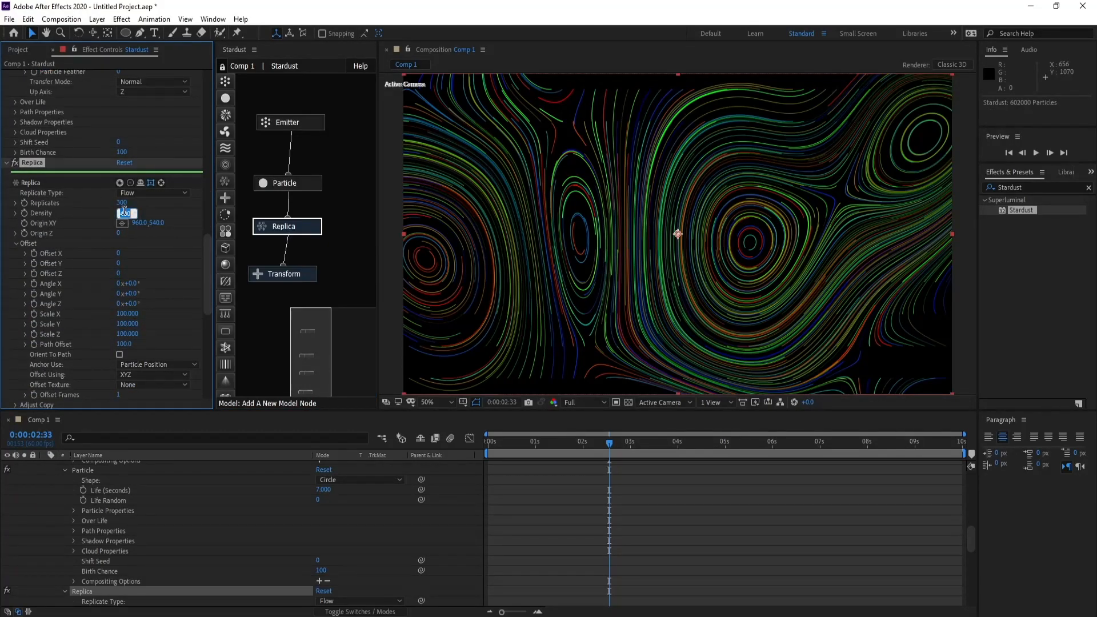
type("50")
key("Return")
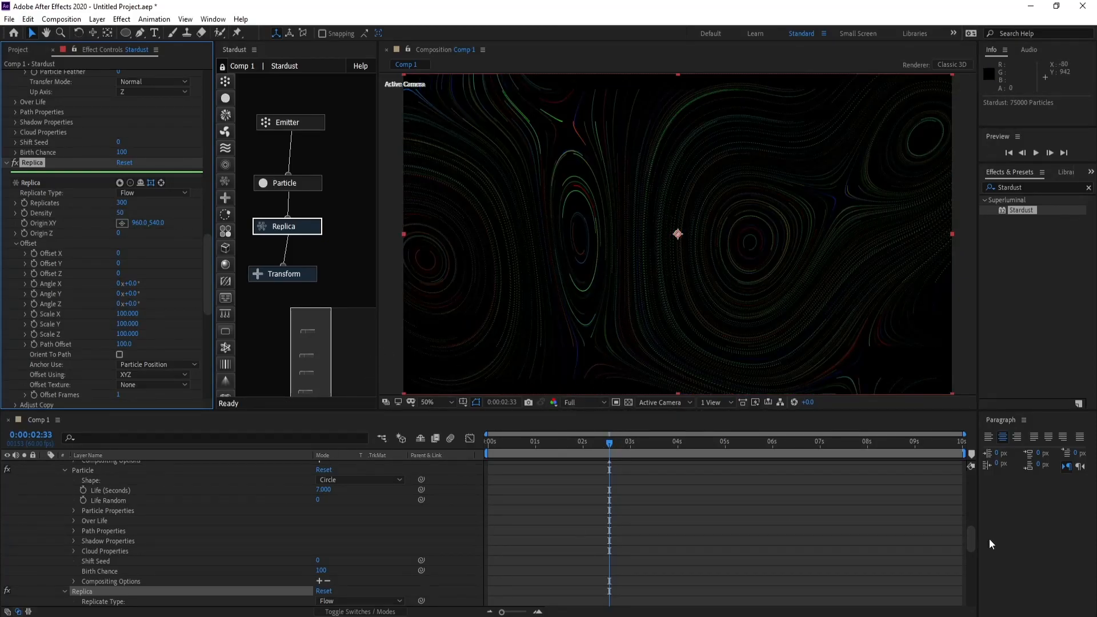
Move Camera 1 vertically to reframe the flow lines and orbit it to look at them from a tilted angle
left_click_drag(971, 546, 972, 508)
left_click(135, 465)
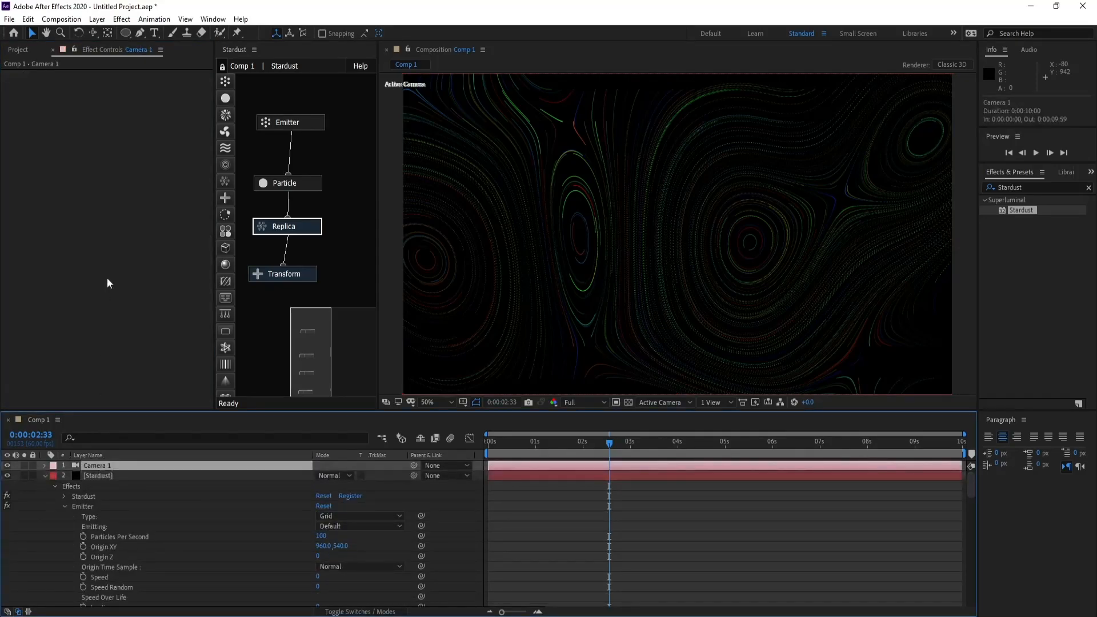
left_click(92, 32)
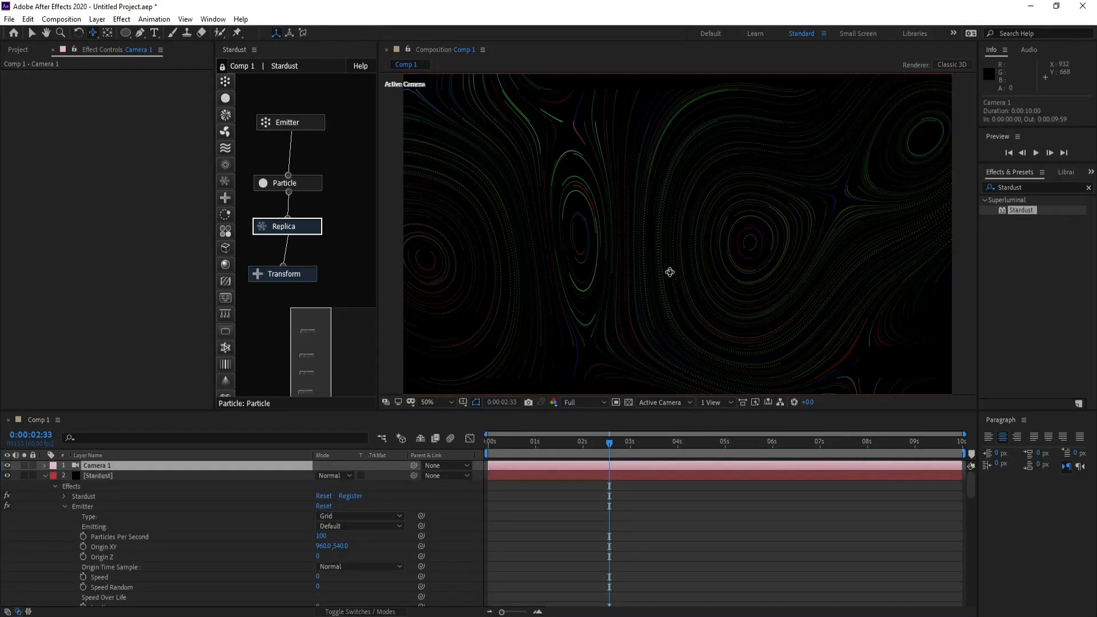
left_click(670, 263)
left_click_drag(670, 260, 670, 258)
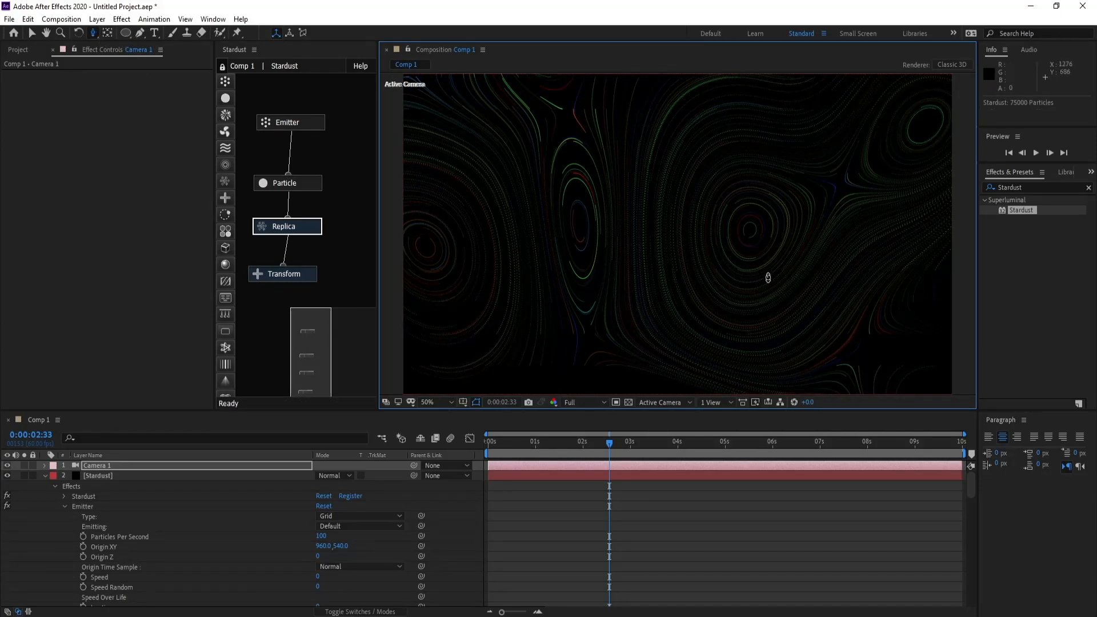
key("c")
left_click_drag(759, 277, 757, 253)
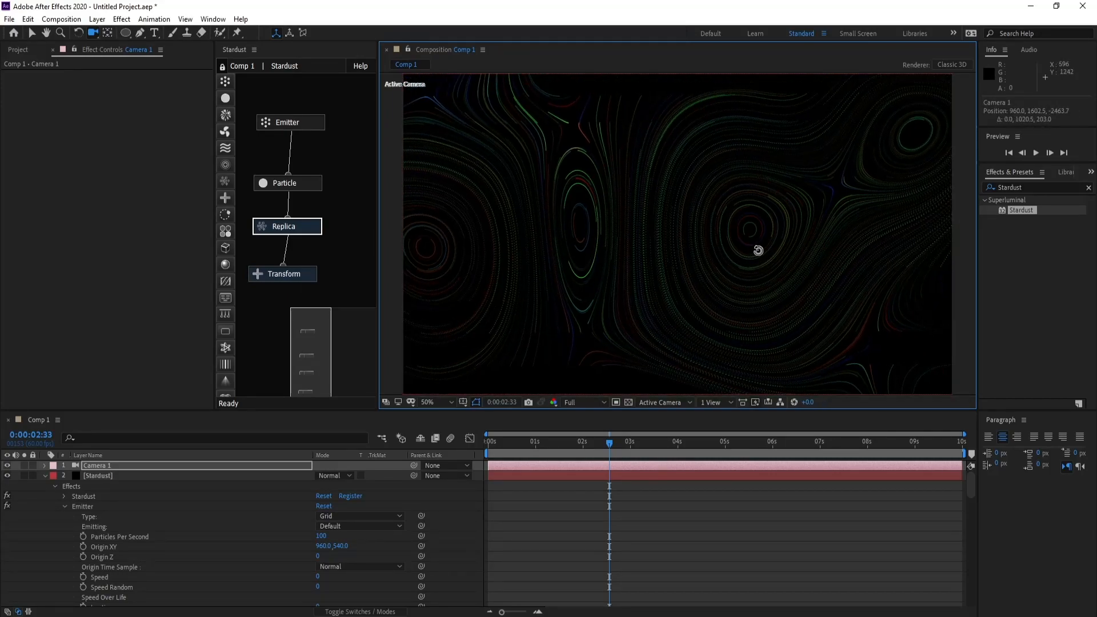
Dolly Camera 1 closer to the large swirl and adjust its orbit until the swirls fill the frame
key("c")
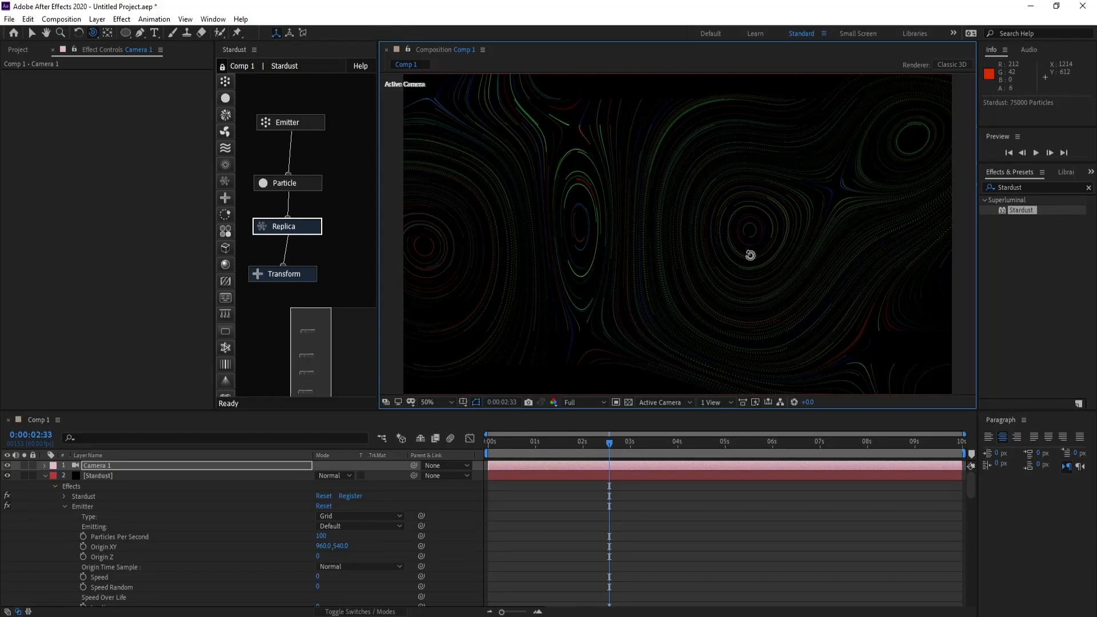
left_click_drag(750, 255, 759, 220)
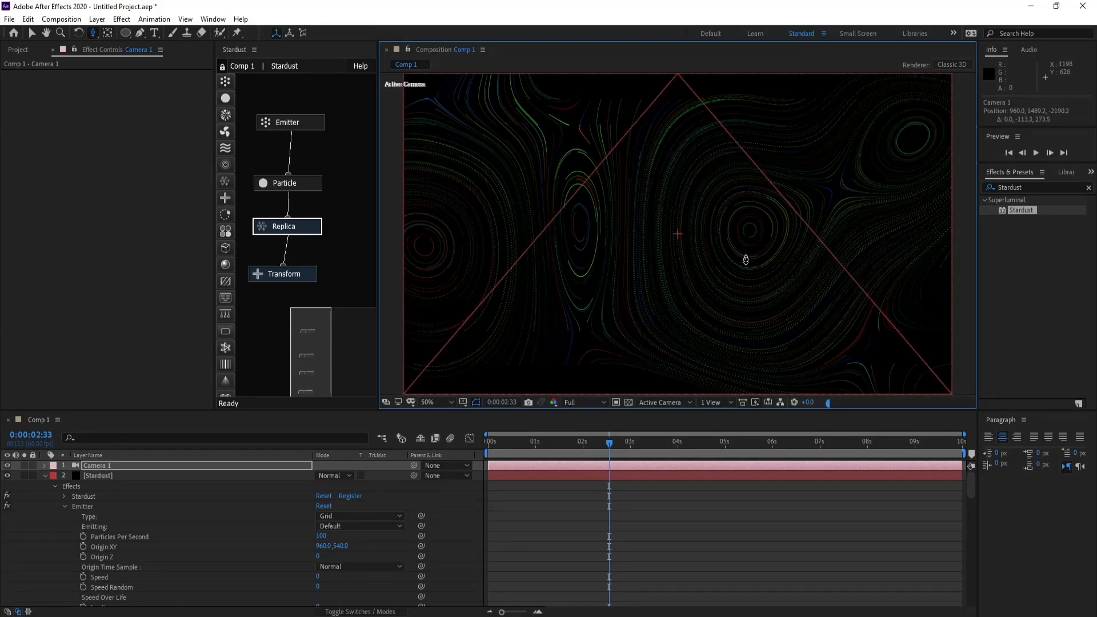
left_click_drag(746, 272, 774, 229)
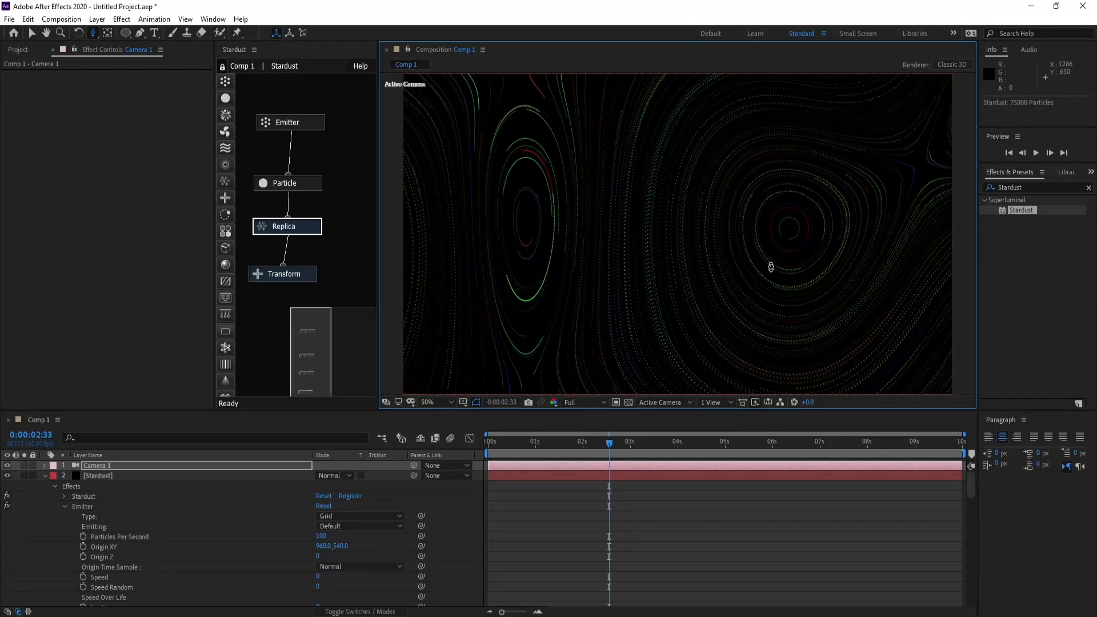
key("c")
left_click_drag(771, 269, 774, 245)
key("c")
left_click_drag(773, 257, 780, 229)
Restore the Replica node's Density to 400
left_click(286, 226)
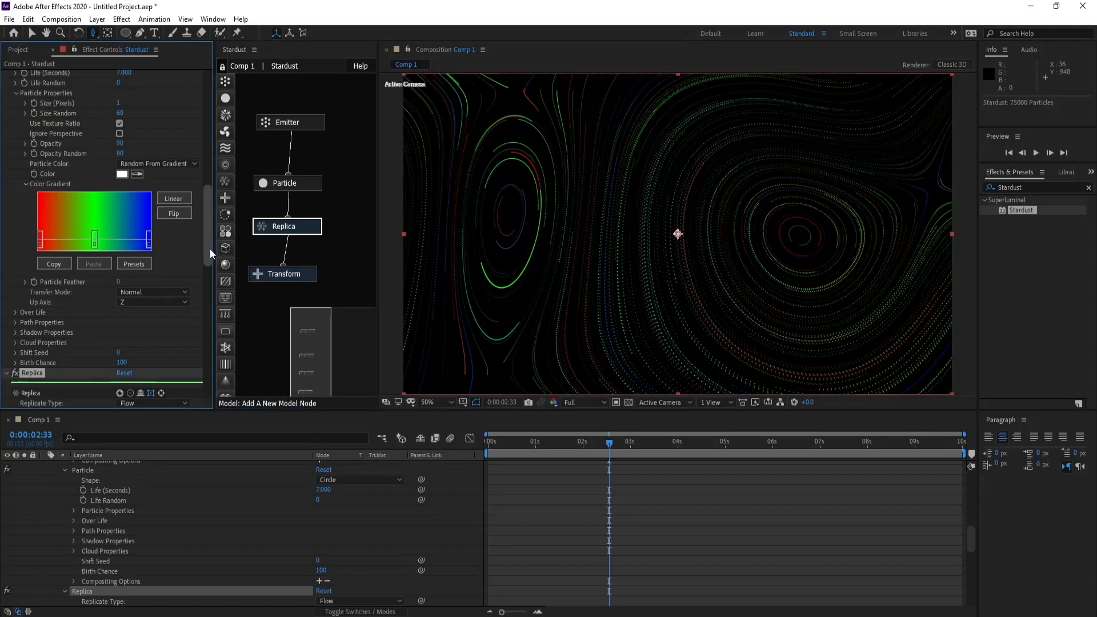
left_click_drag(209, 246, 210, 266)
left_click(121, 316)
type("400")
key("Return")
left_click_drag(972, 538, 962, 480)
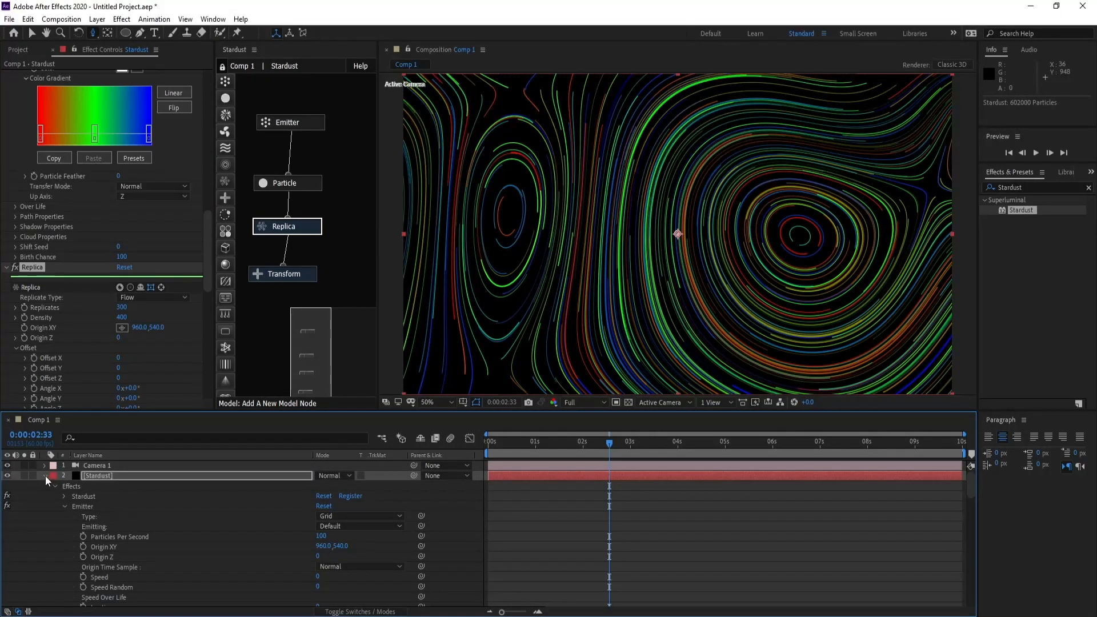
Collapse the Stardust layer's properties and apply the Color 04 preset to the Particle node's color gradient
left_click(45, 475)
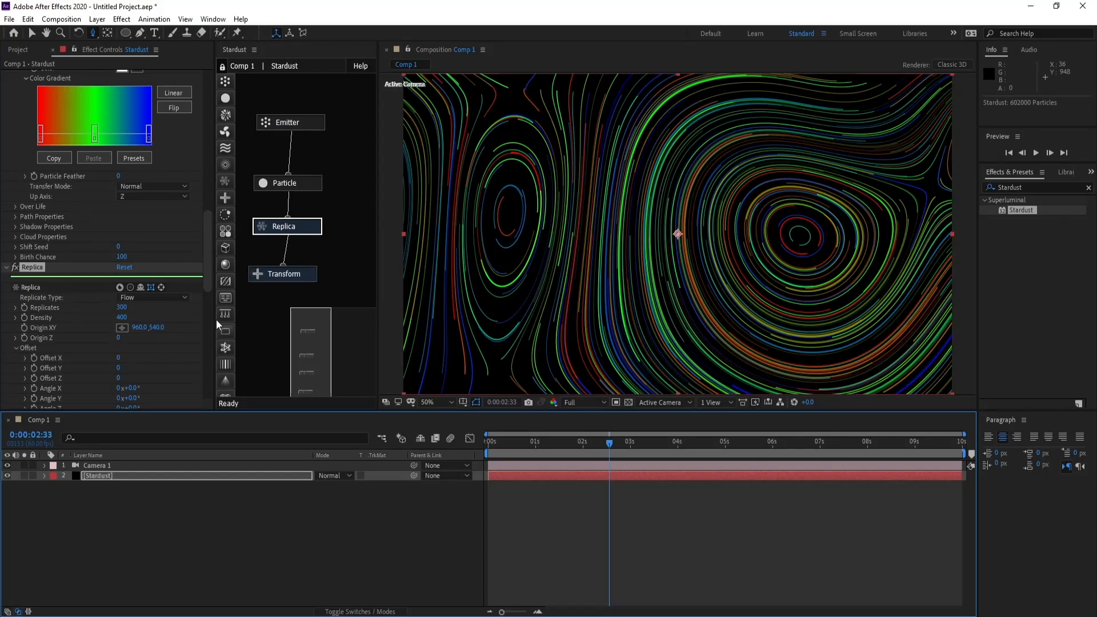
left_click_drag(208, 277, 215, 241)
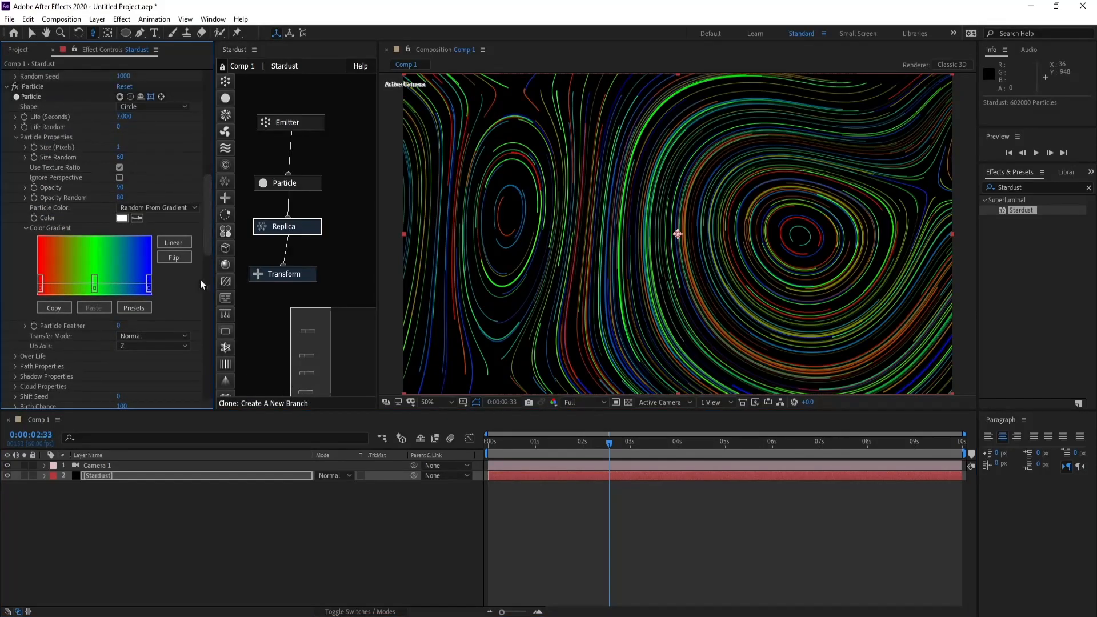
left_click(143, 309)
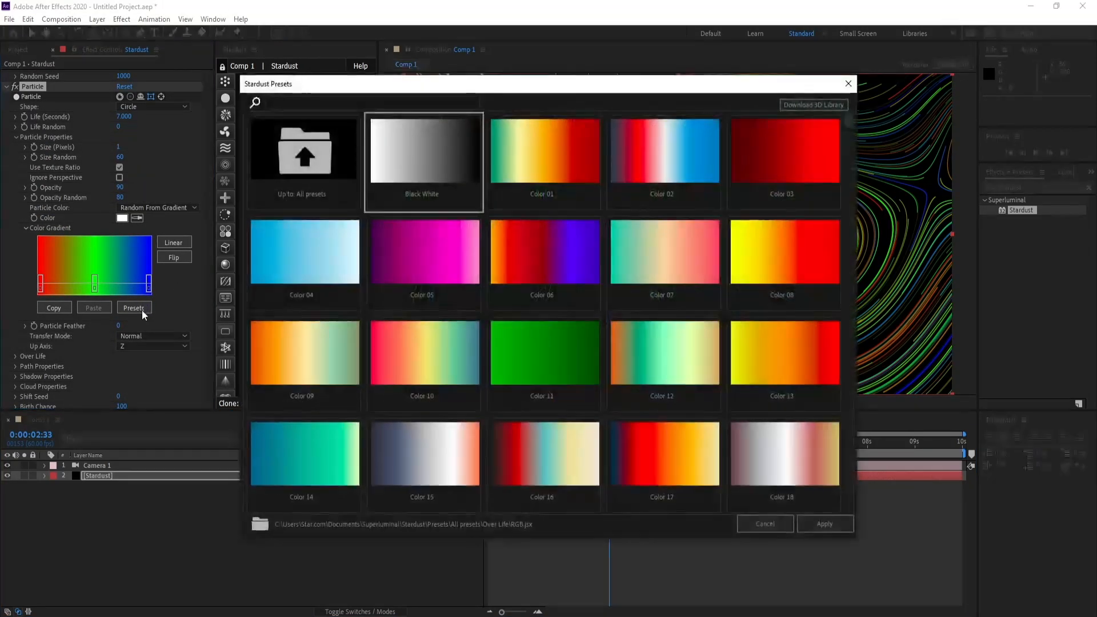
left_click(332, 247)
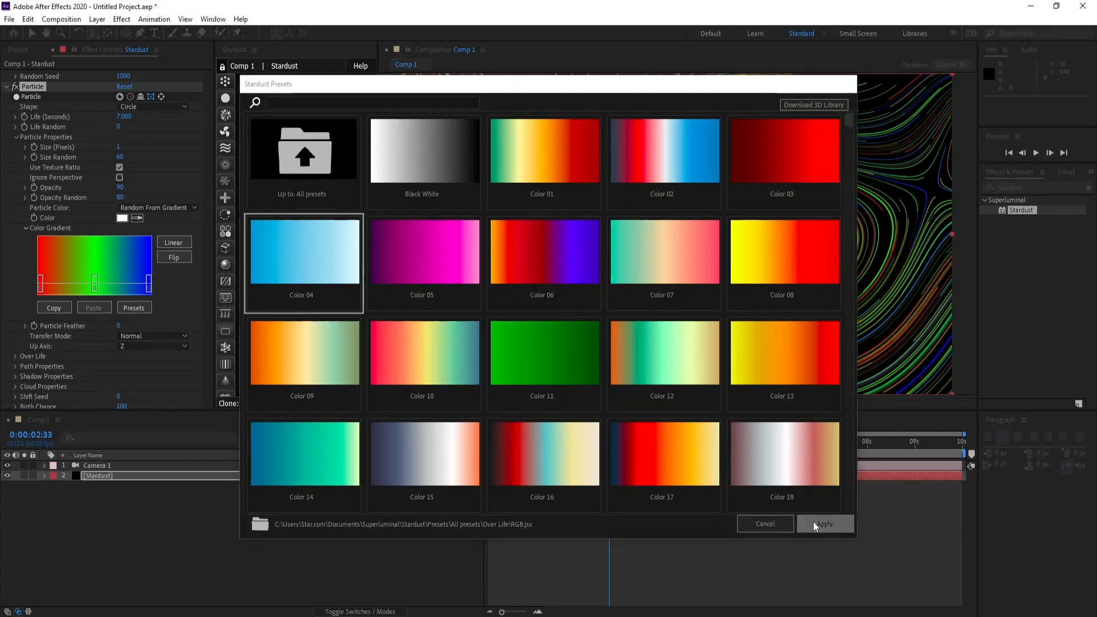
left_click(814, 522)
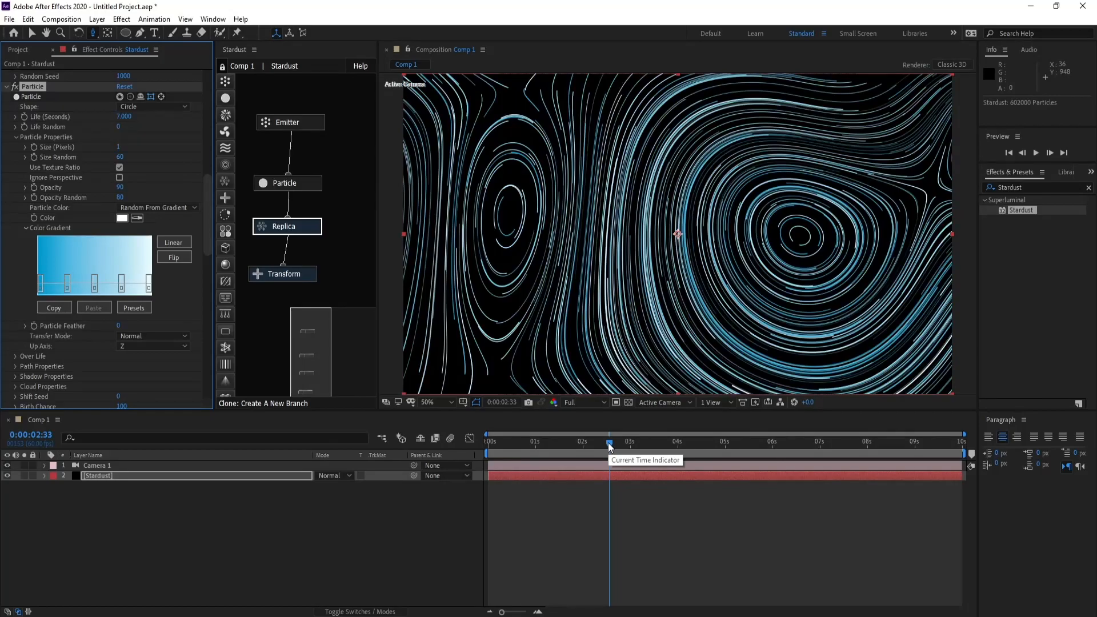
Apply the Black White preset to the Particle color gradient and move the current time to 0:00:02:35
left_click(138, 308)
left_click(424, 170)
left_click(821, 523)
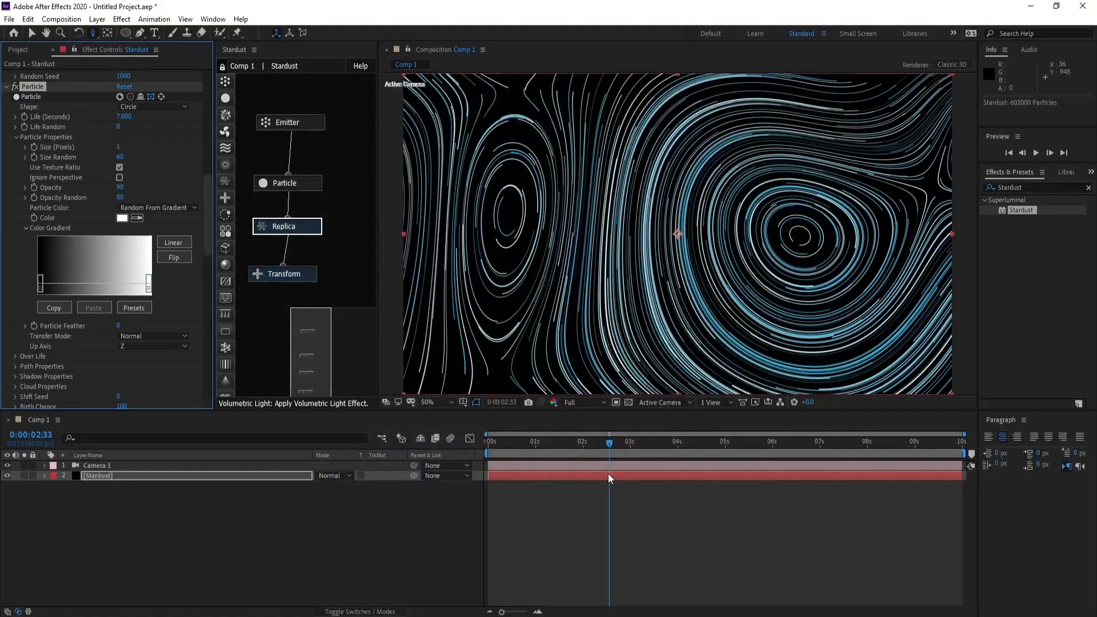
left_click(614, 441)
left_click_drag(615, 441, 610, 442)
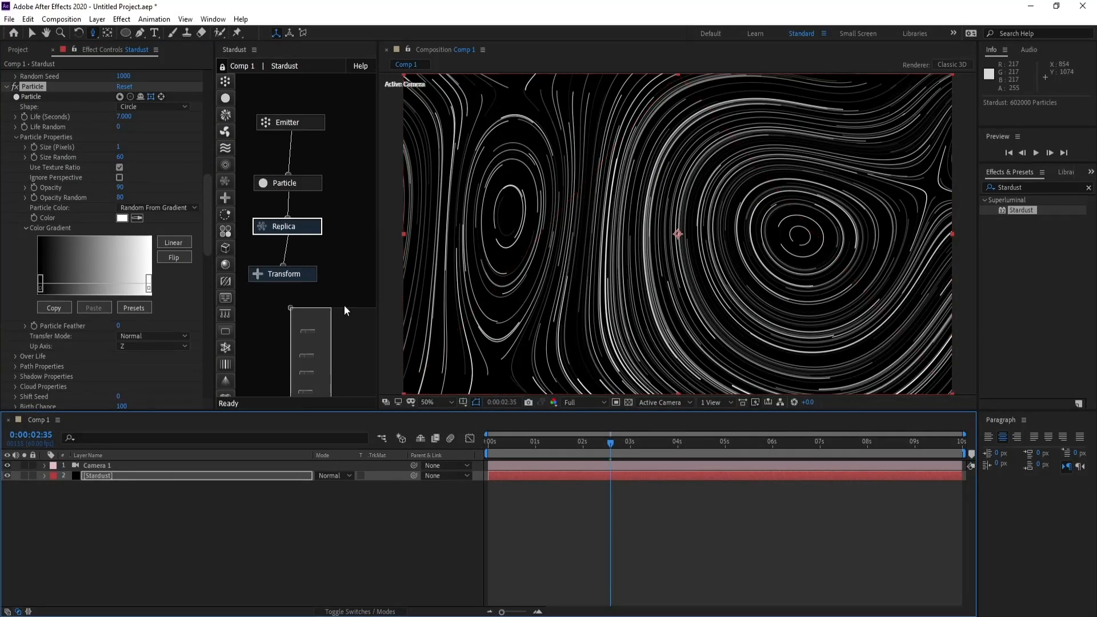
In the Replica node's Animate Properties, lower the start point of the Replicates Over Life curve to about 10 for a rising ramp
left_click(298, 226)
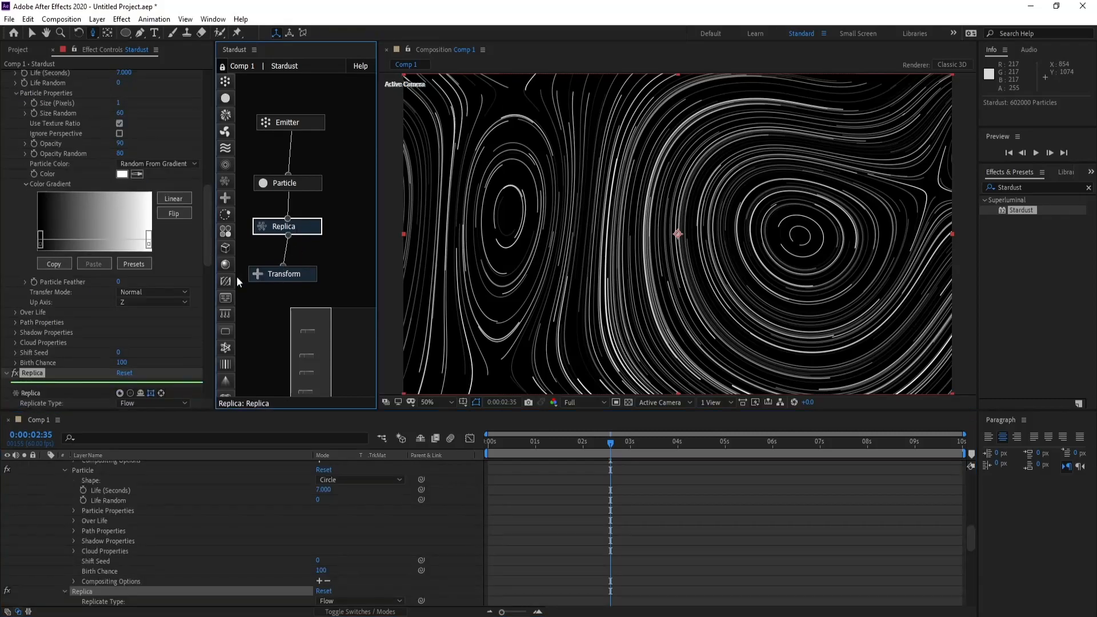
left_click_drag(207, 224, 208, 288)
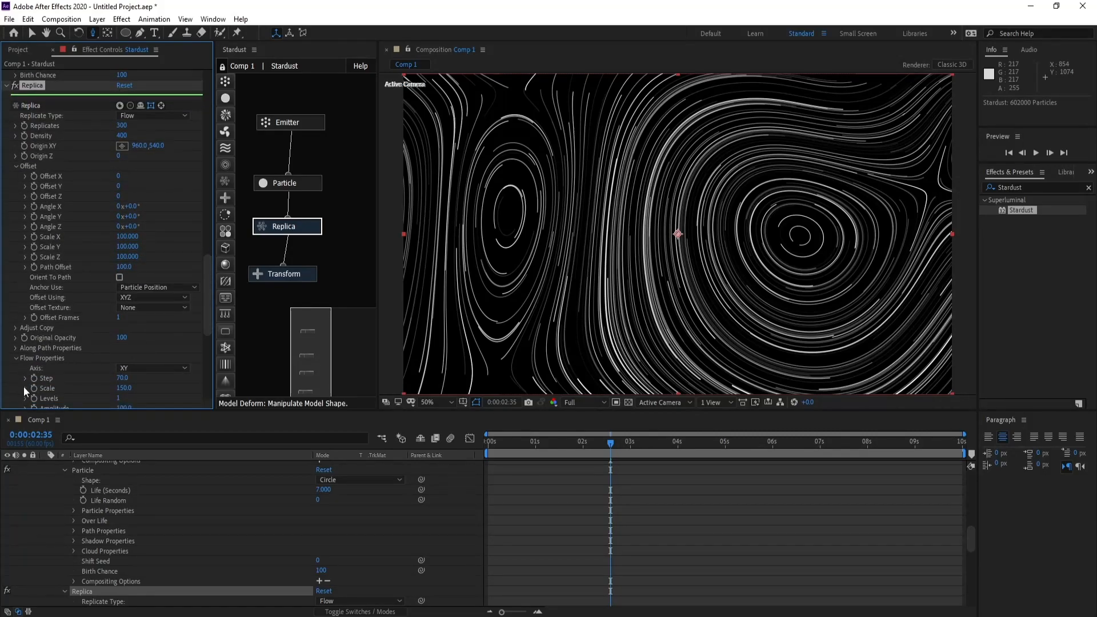
left_click_drag(204, 310, 200, 341)
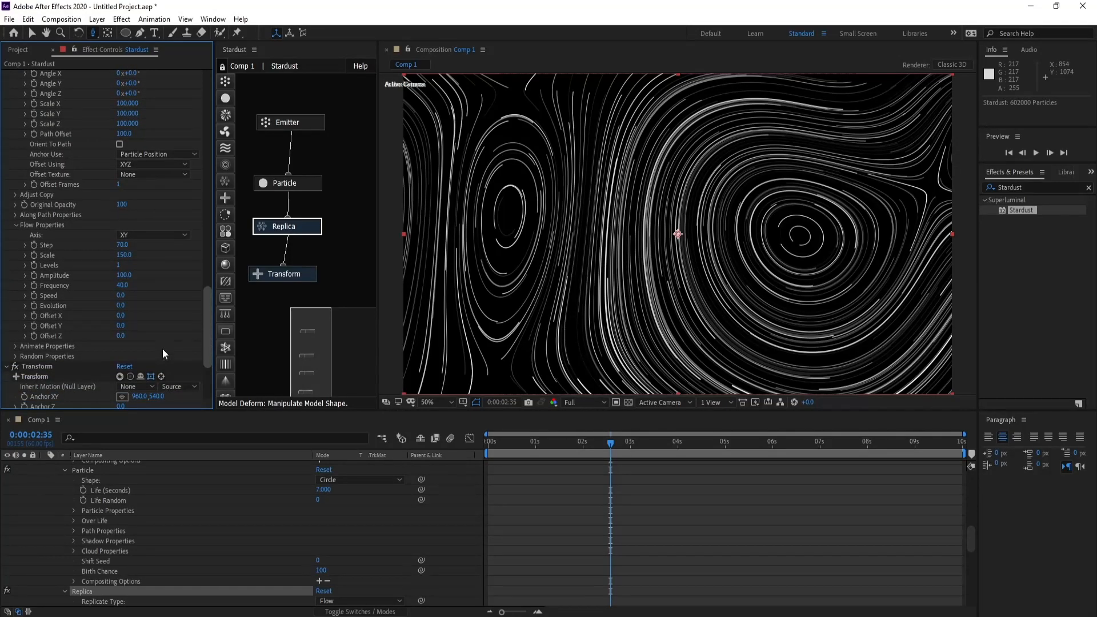
left_click(14, 347)
scroll(15, 347, "down", 3)
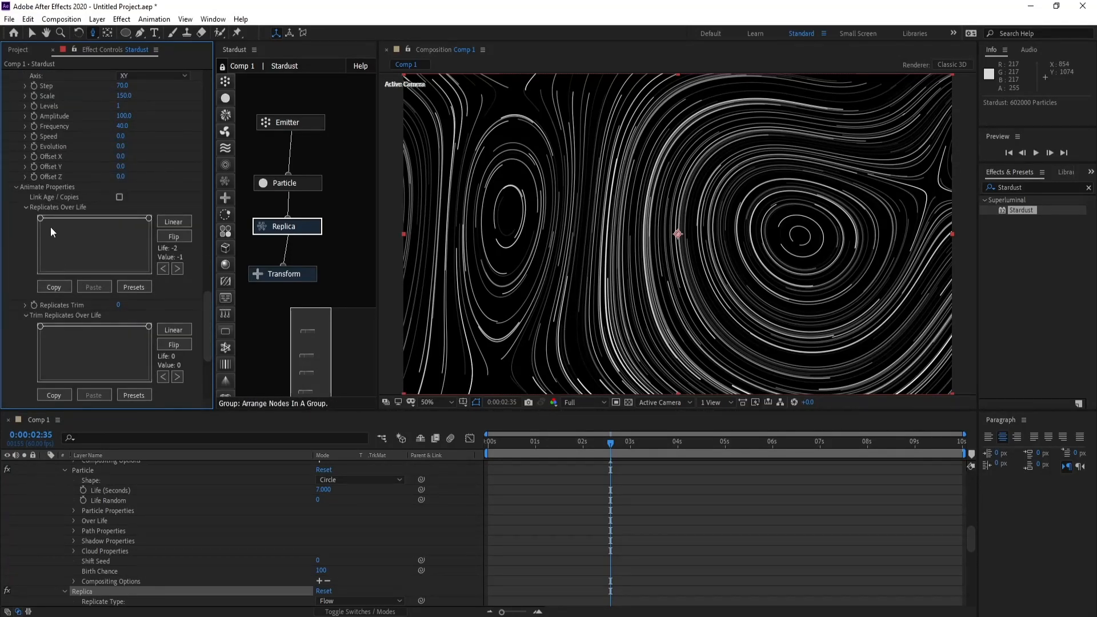
left_click_drag(40, 219, 39, 267)
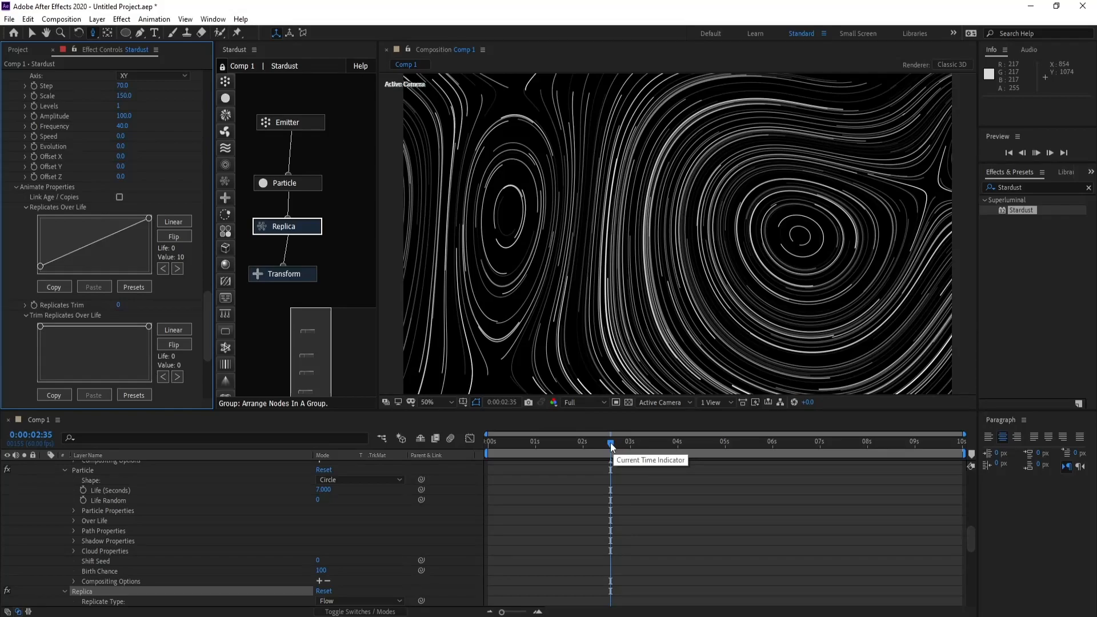
Scrub the current time between about 2:19 and 2:32 to preview how the flow lines develop
left_click_drag(611, 442, 608, 441)
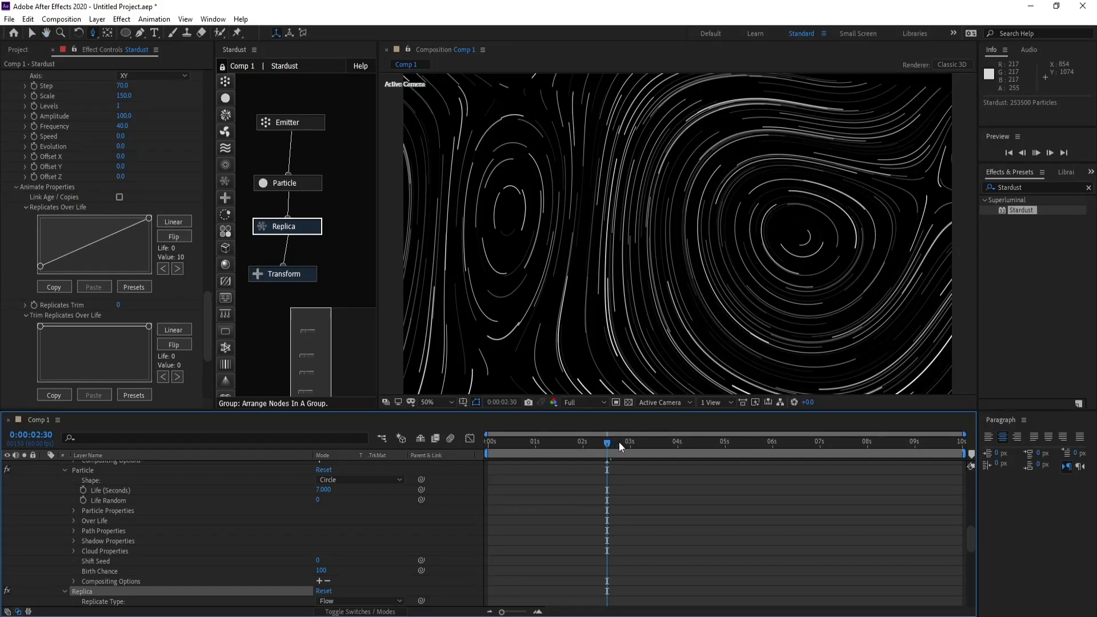
left_click_drag(610, 442, 601, 445)
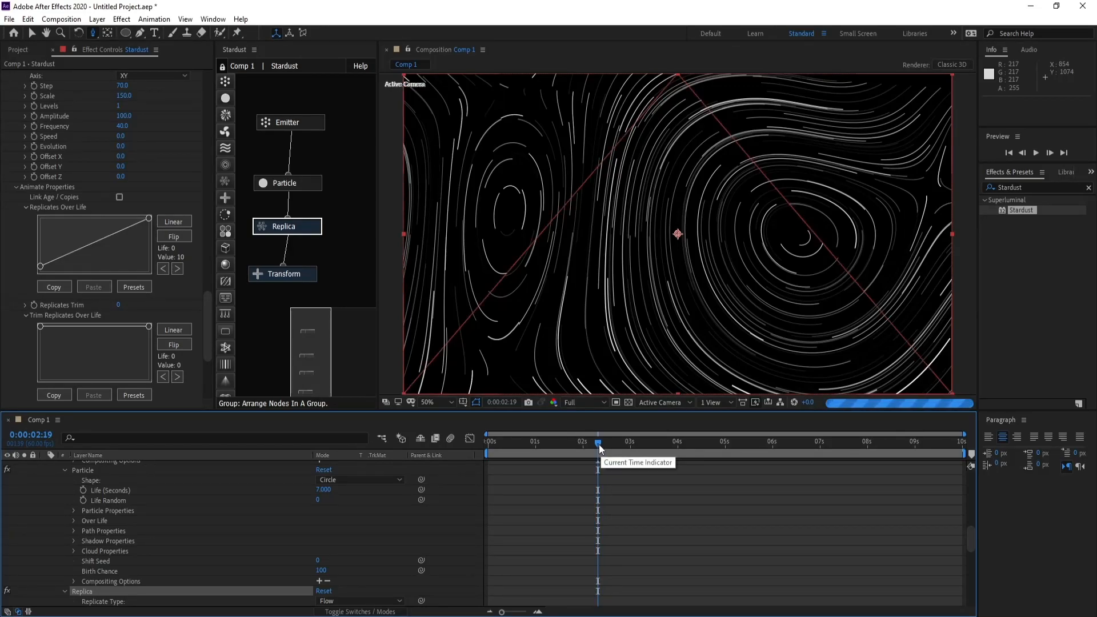
left_click_drag(599, 451, 609, 452)
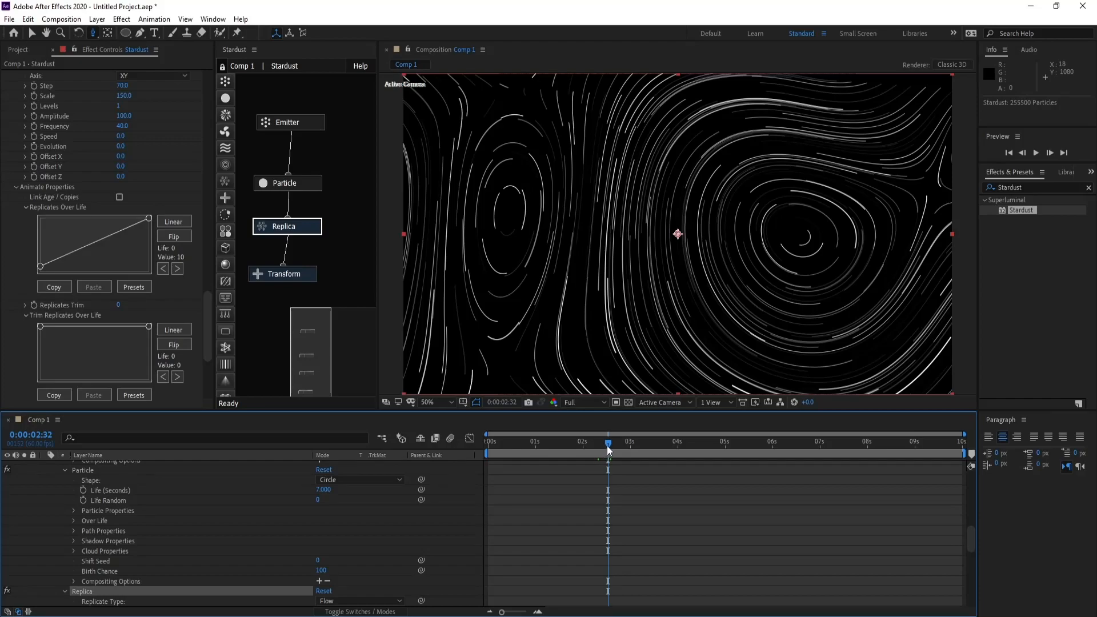
Set the Replica node's Density to 50
left_click(268, 227)
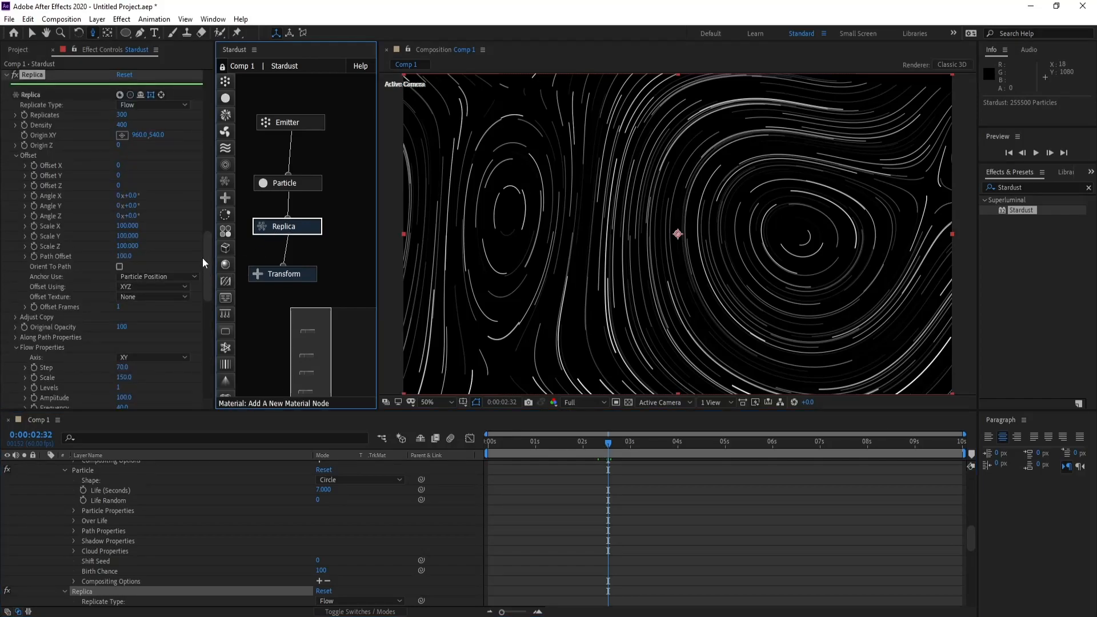
mouse_move(207, 257)
left_mouse_down()
mouse_move(214, 290)
mouse_move(211, 246)
left_mouse_up()
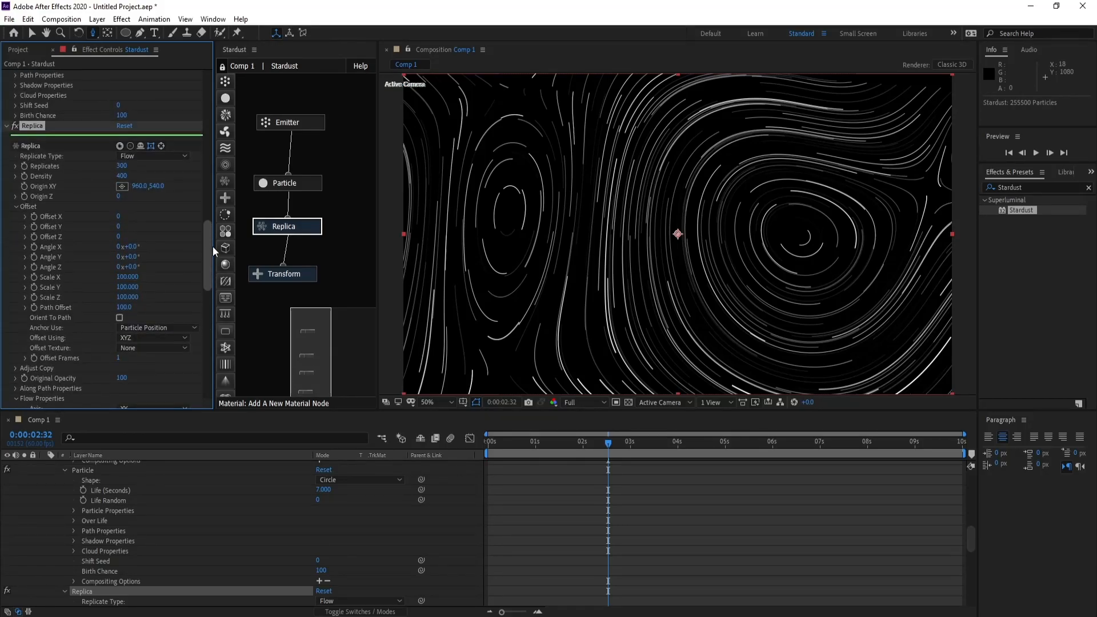
left_click(122, 176)
type("50")
key("Return")
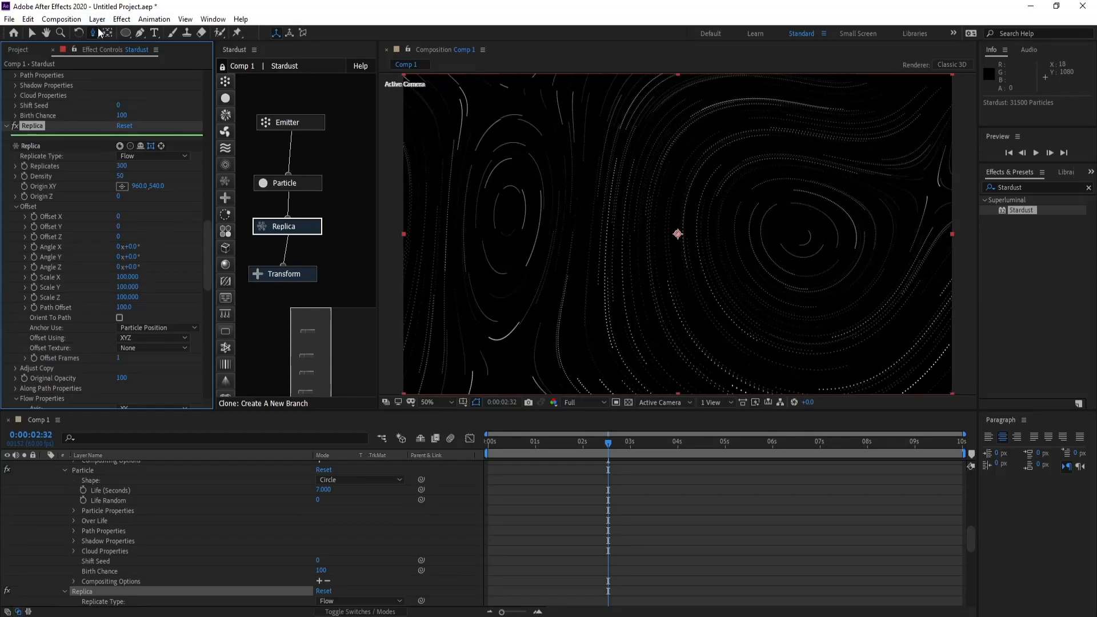
Orbit Camera 1 to tilt the swirls further back and turn them slightly sideways
left_click(713, 240)
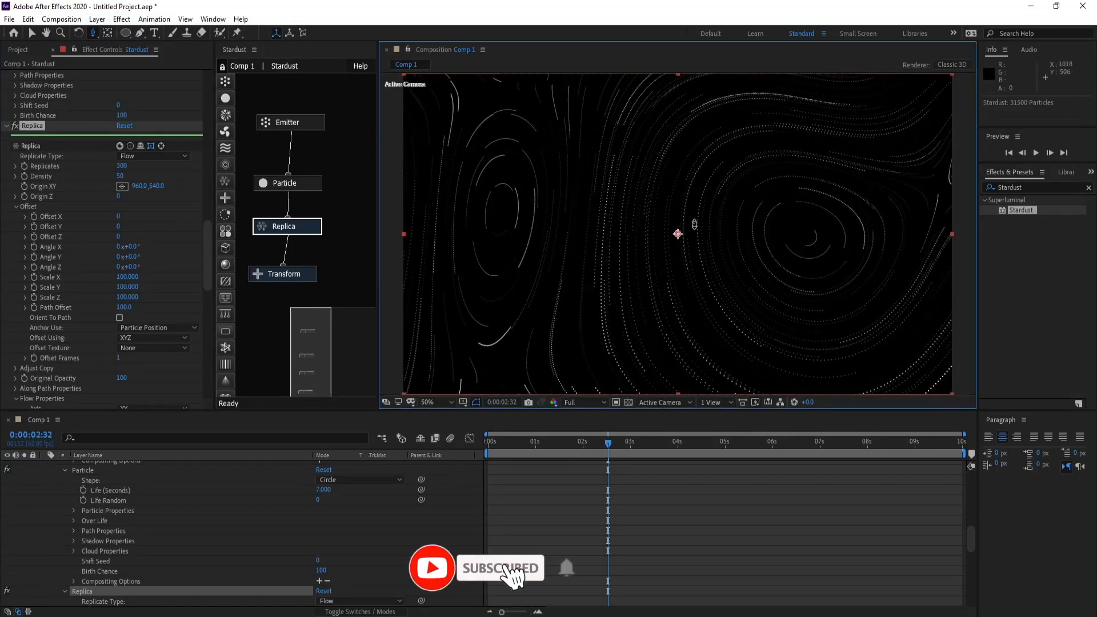
key("c")
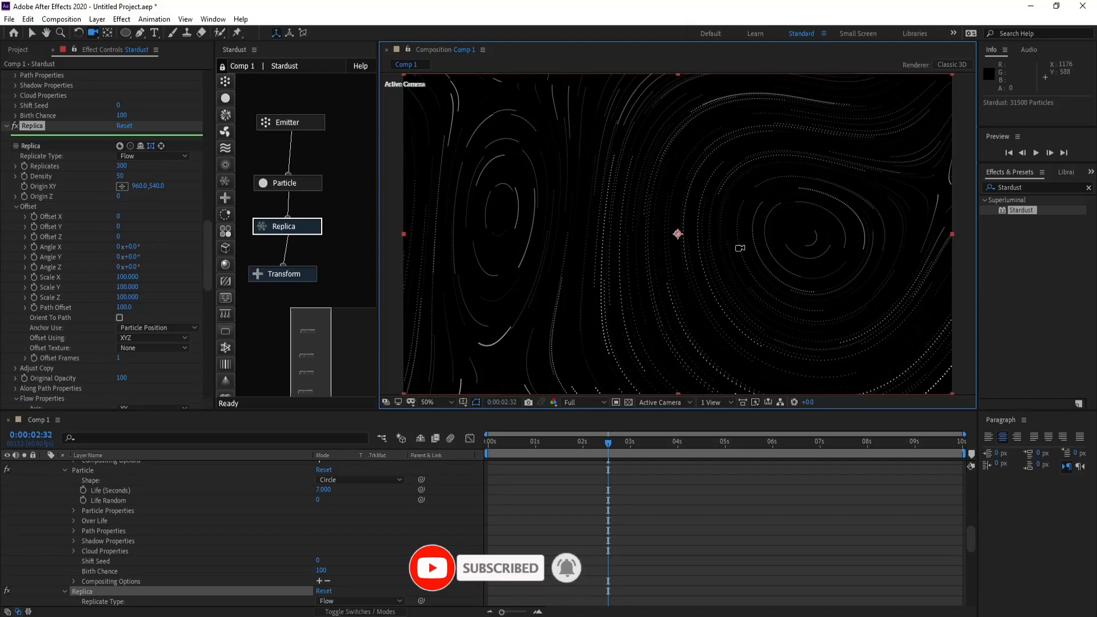
key("c")
left_click_drag(747, 250, 747, 238)
key("c")
key("c")
key("c")
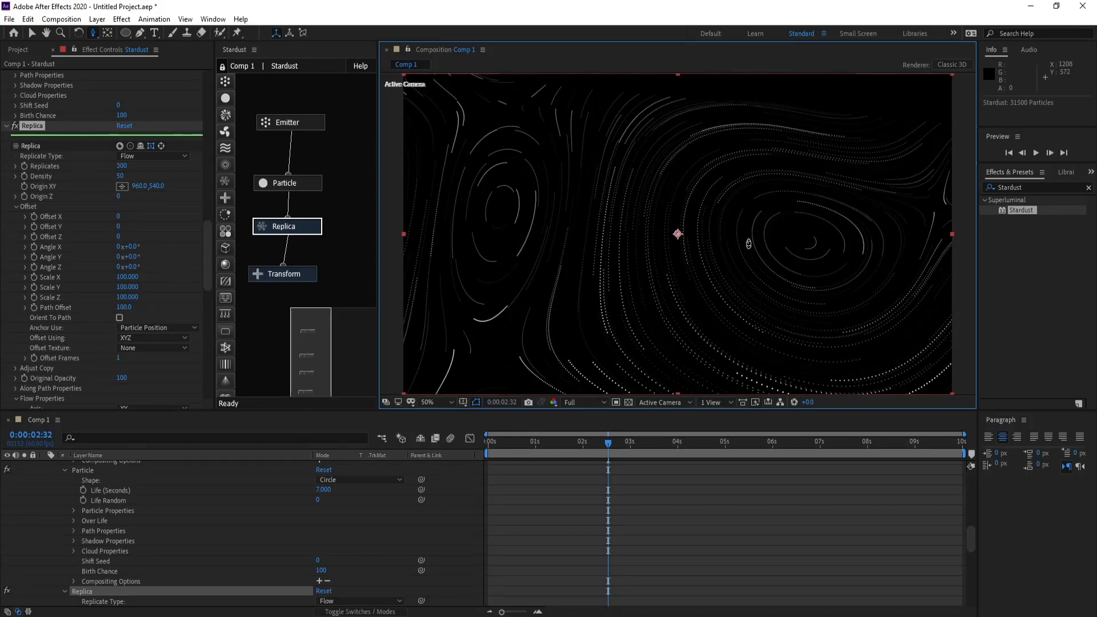
left_click_drag(752, 228, 755, 216)
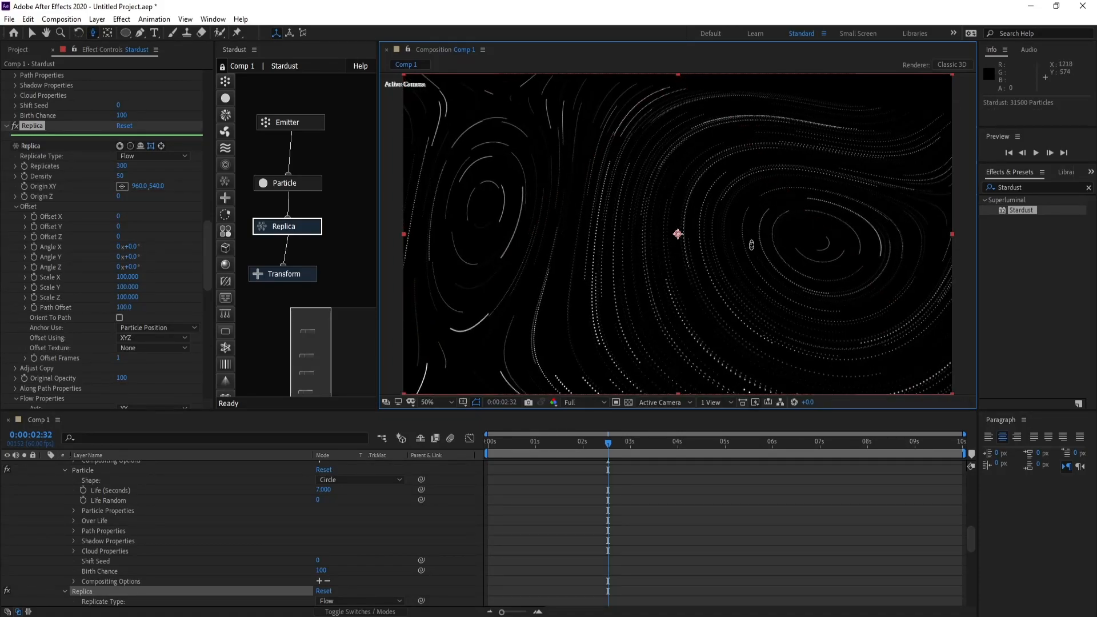
Track Camera 1 vertically to shift the swirls up in the frame and orbit it slightly further
key("c")
left_click_drag(751, 246, 752, 230)
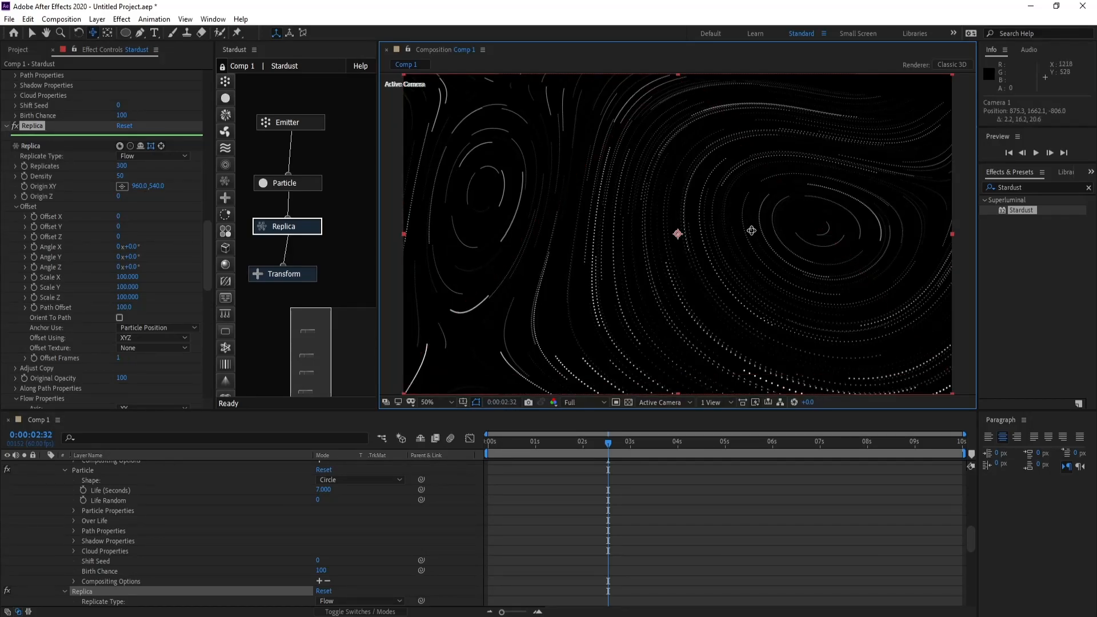
key("c")
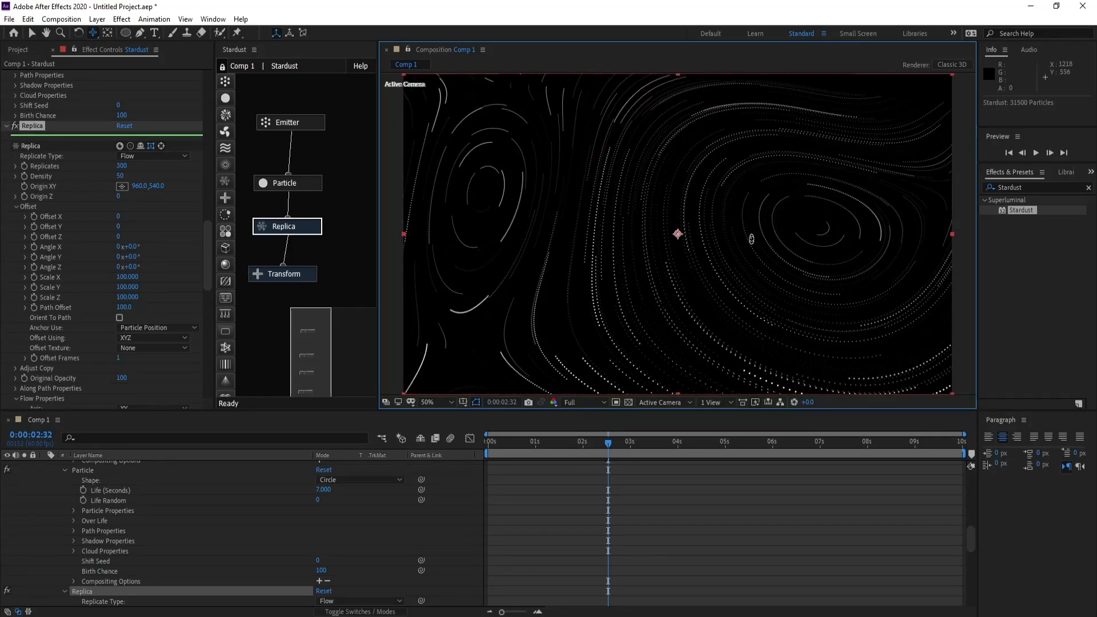
left_click_drag(752, 239, 754, 220)
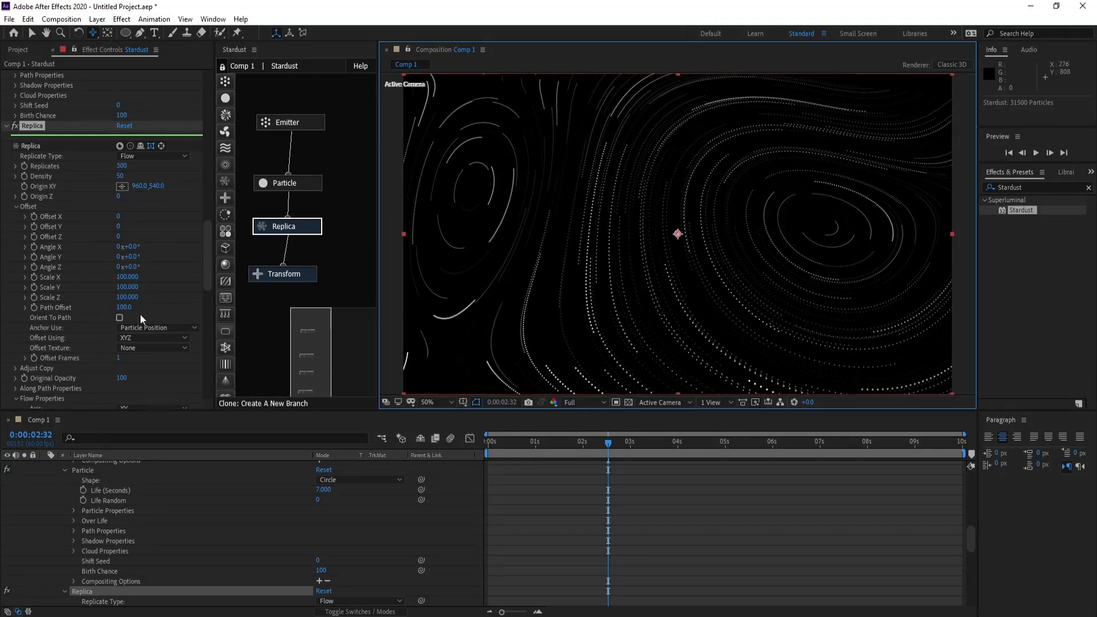
Set the Replica node's Density to 400, then collapse and deselect the Stardust layer
left_click(120, 176)
type("400")
key("Return")
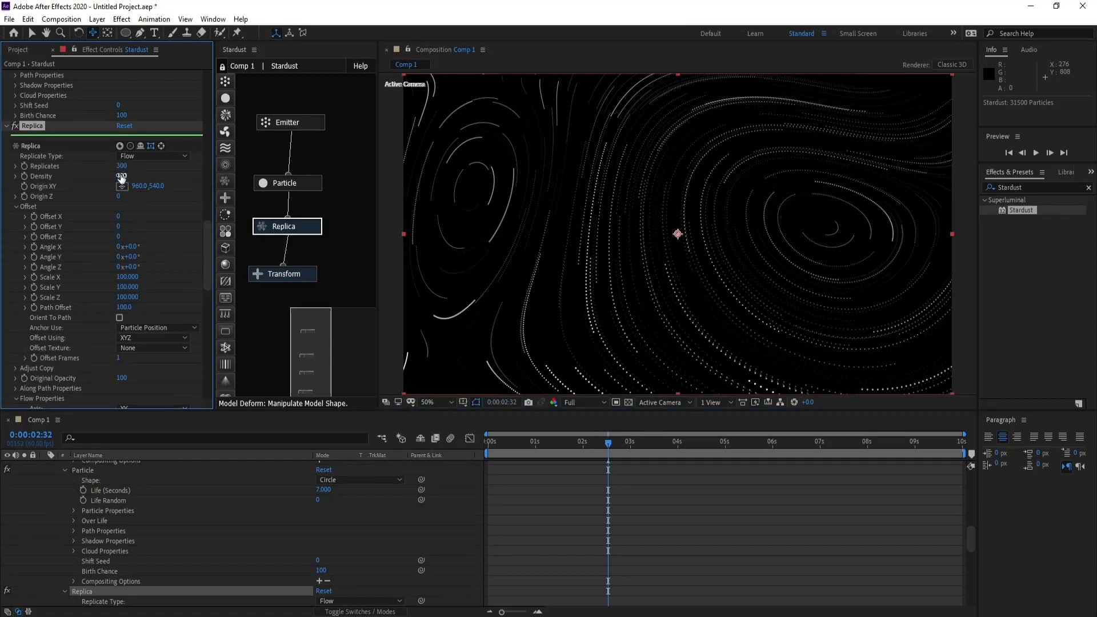
scroll(969, 534, "up", 10)
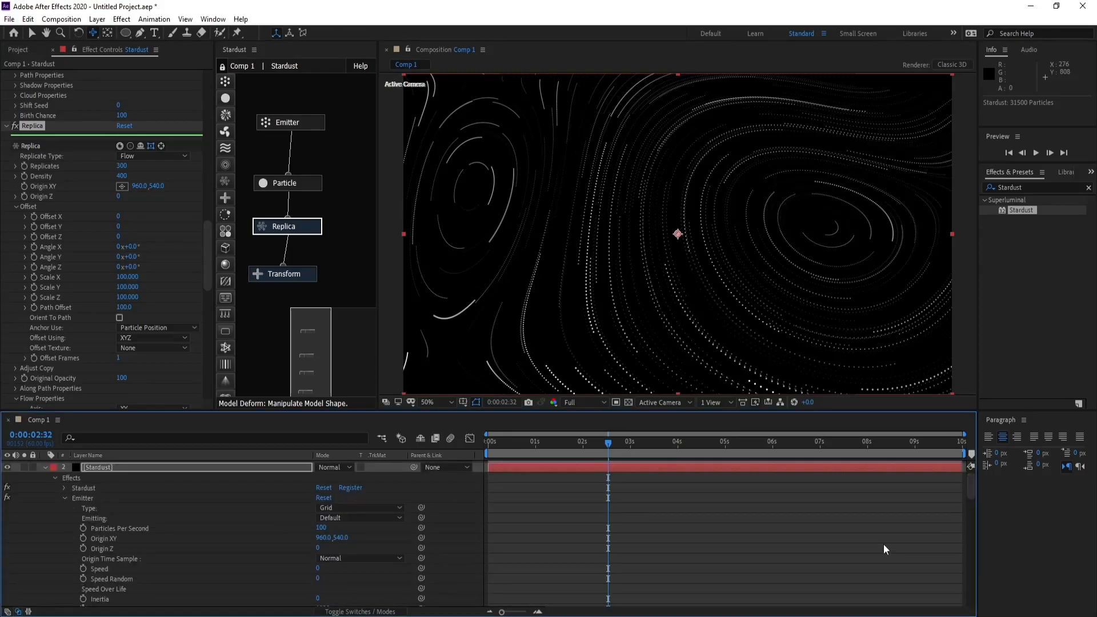
left_click(45, 468)
left_click(107, 512)
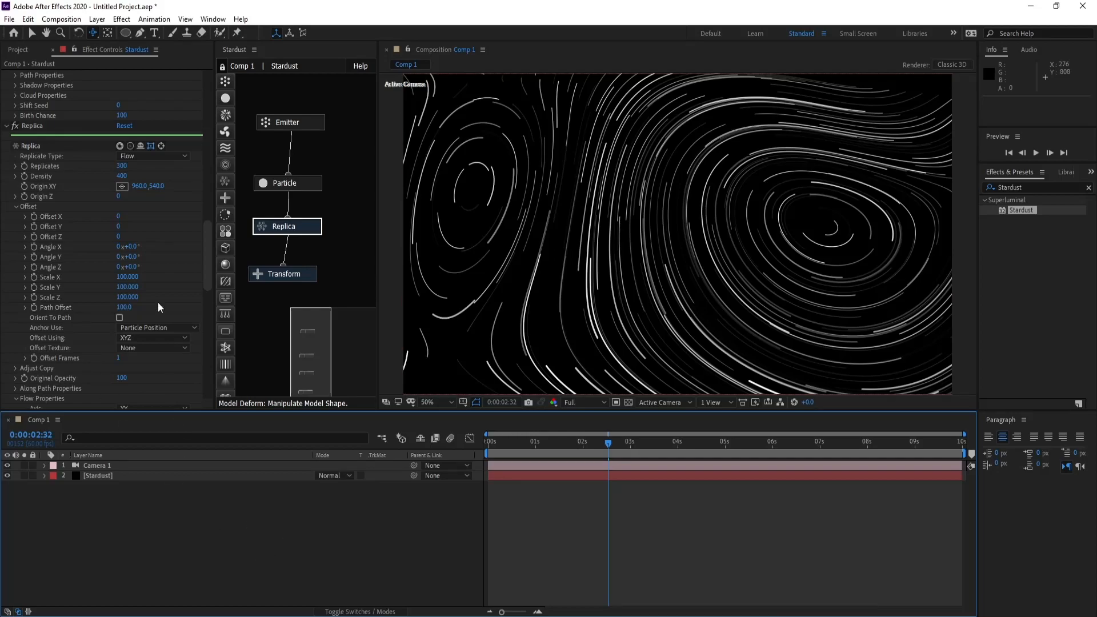
Add a new adjustment layer above Camera 1 and the Stardust layer
left_click(97, 19)
mouse_move(172, 32)
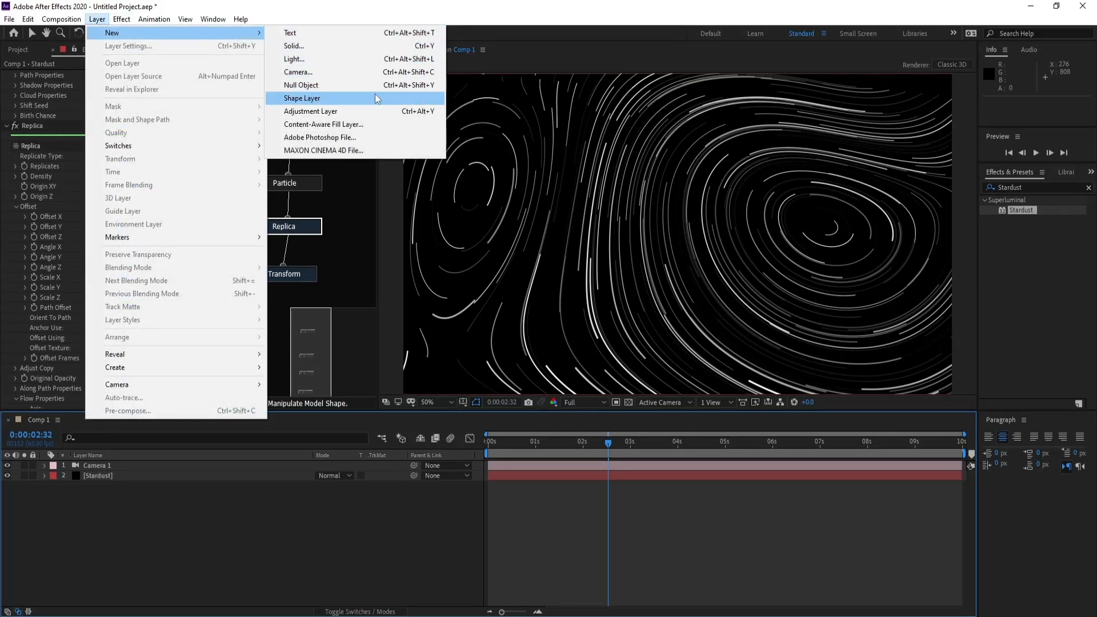
left_click(375, 111)
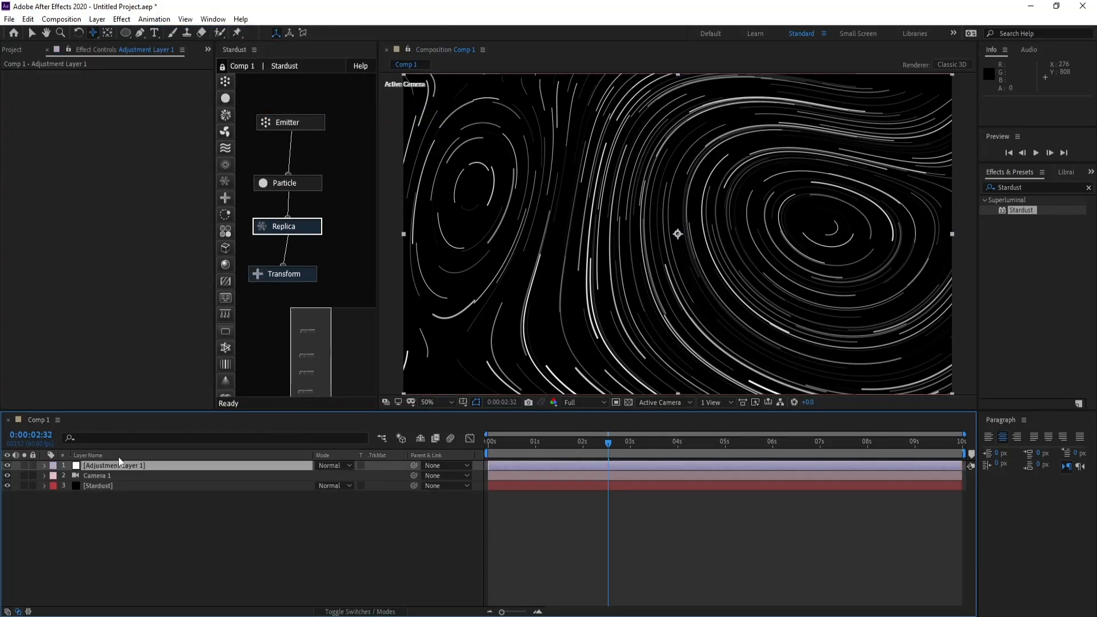
Apply a Curves effect to the adjustment layer and shape its RGB curve into a gentle S, raising highlights and lowering shadows
left_click(122, 19)
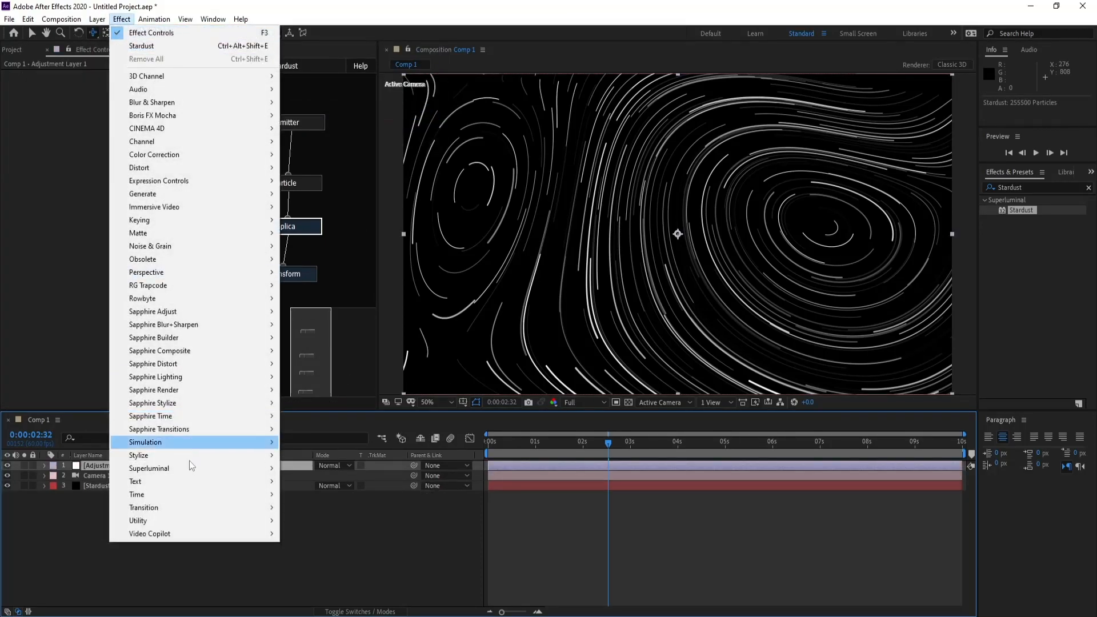
mouse_move(225, 452)
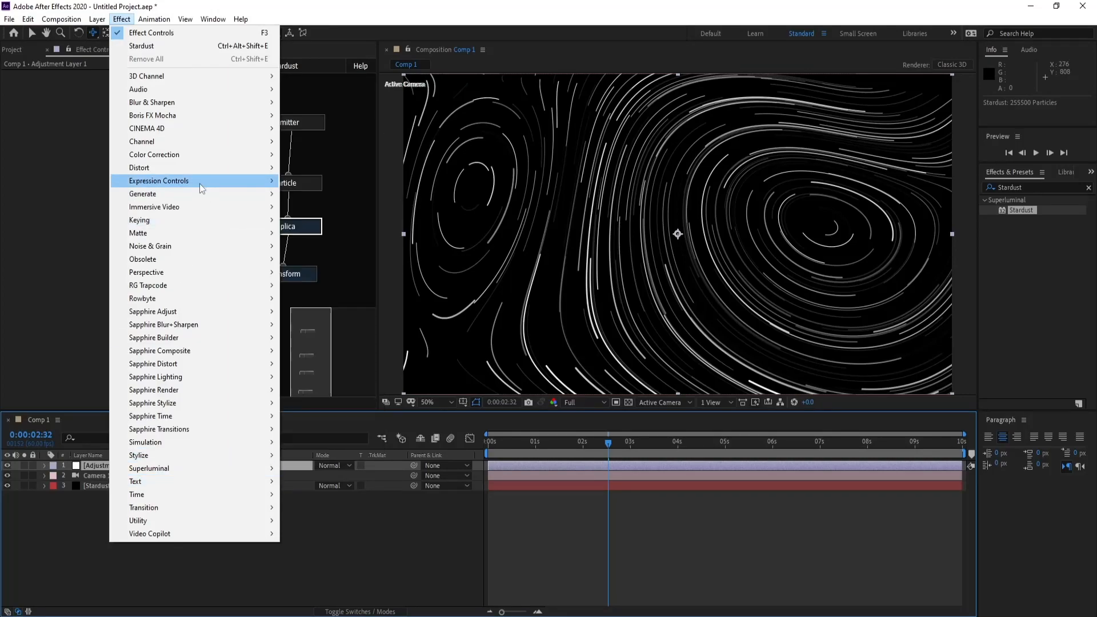
mouse_move(204, 154)
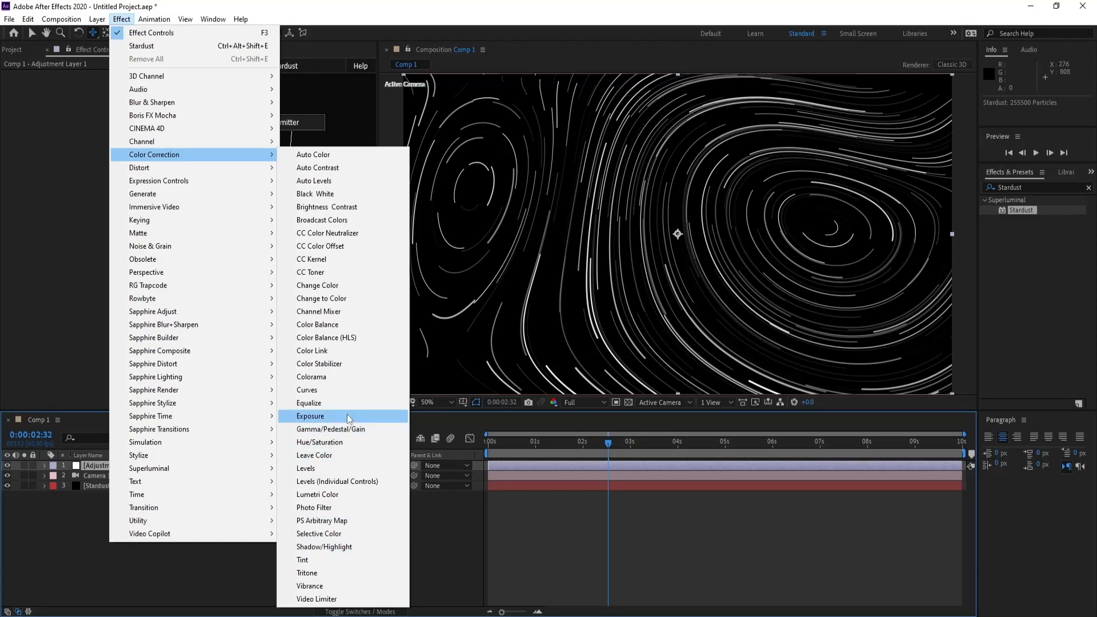
left_click(346, 394)
key("v")
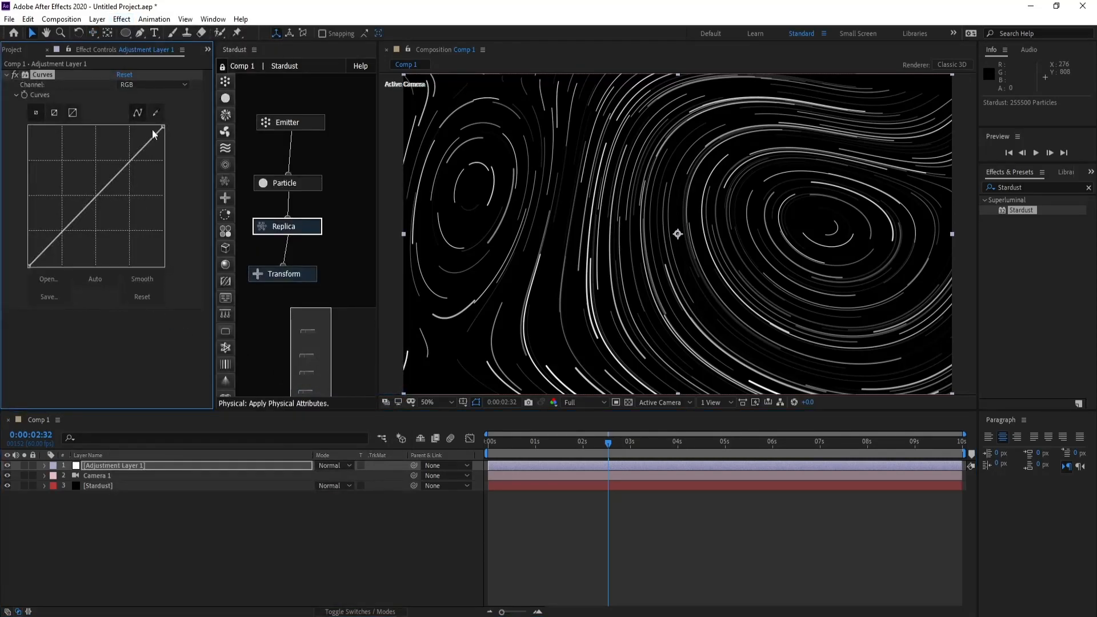
left_click_drag(130, 166, 120, 159)
left_click_drag(66, 219, 77, 225)
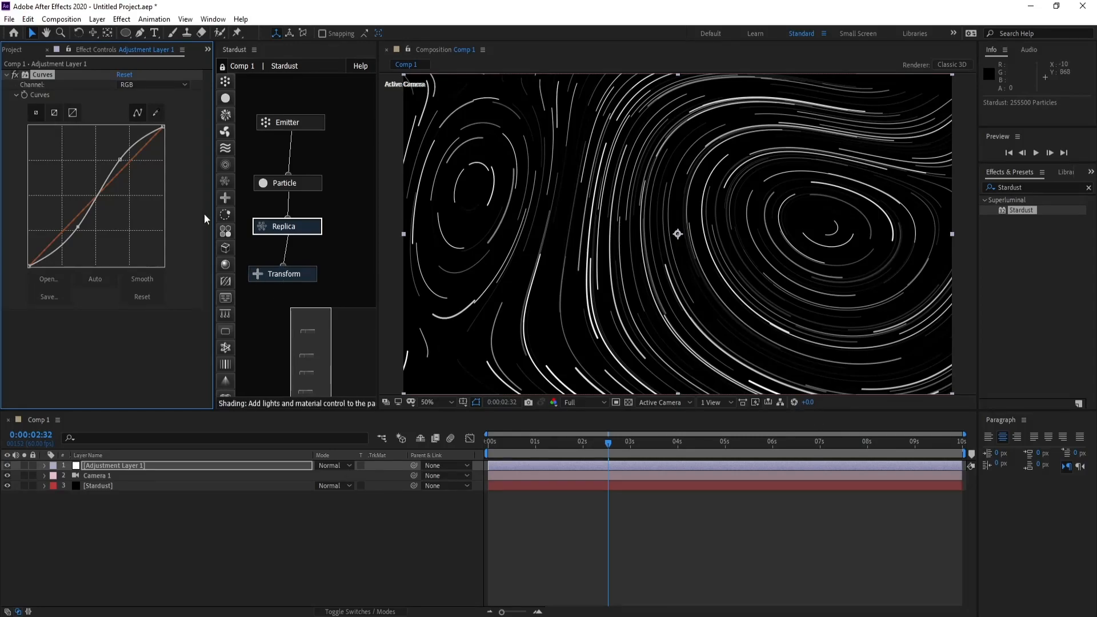
left_click(146, 87)
left_click(155, 153)
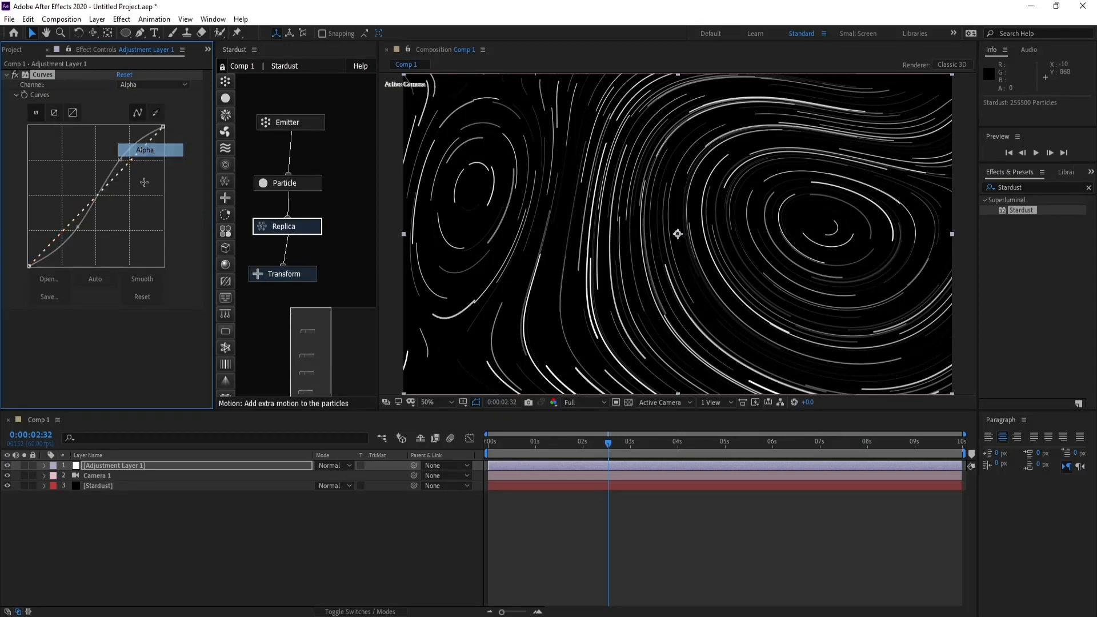
left_click_drag(31, 266, 105, 268)
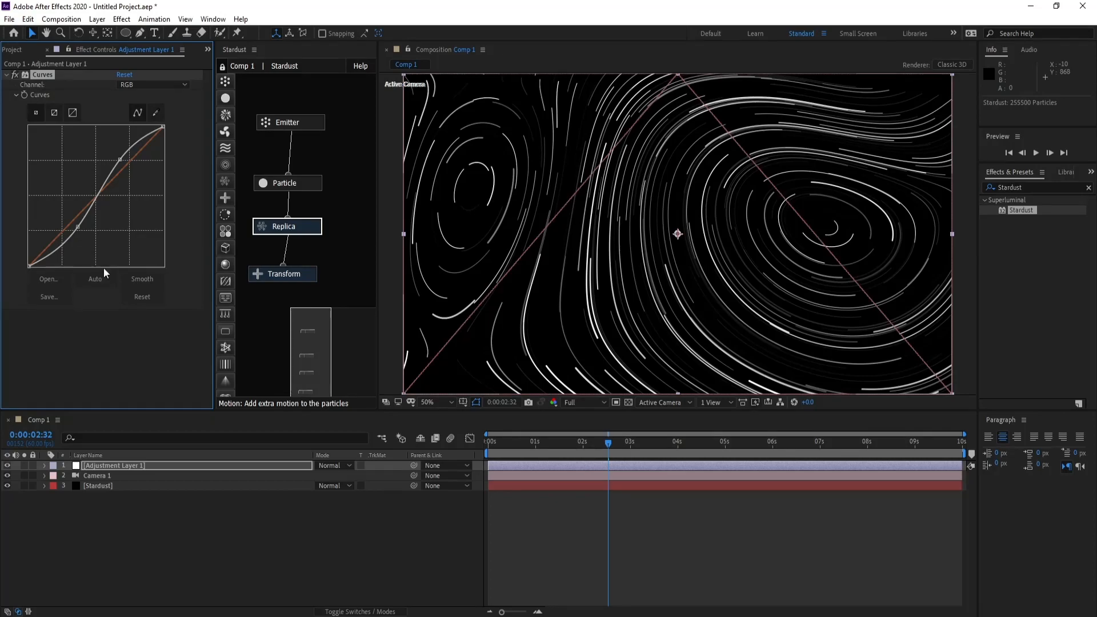
Switch the Curves effect to the Alpha channel and move its black point about three quarters along the baseline to thin the lines
left_click(152, 85)
left_click(156, 153)
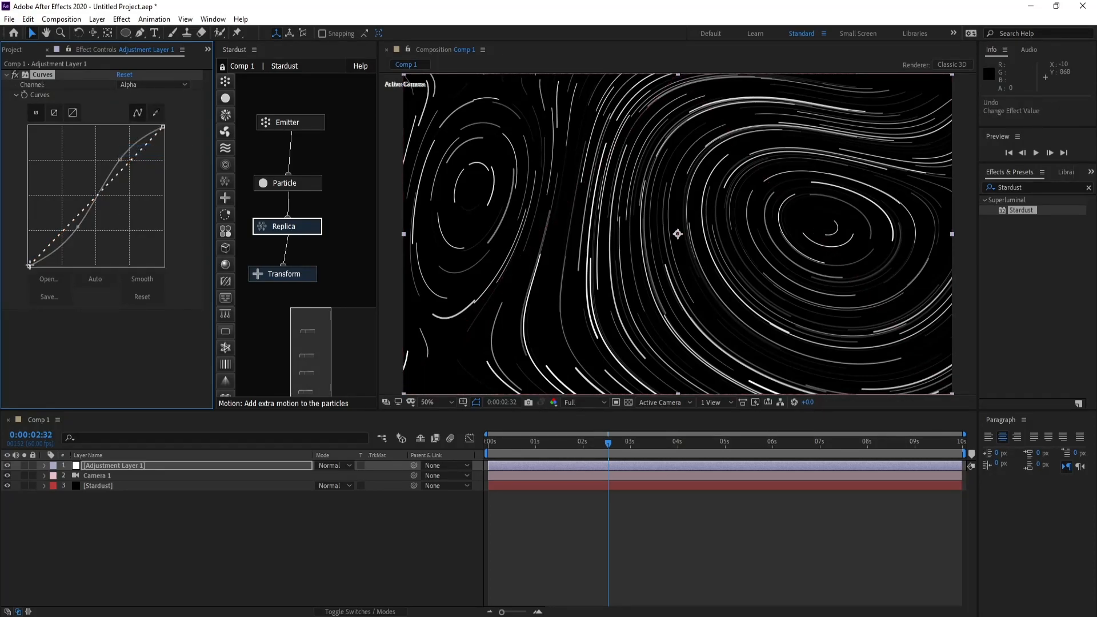
left_click_drag(29, 266, 130, 266)
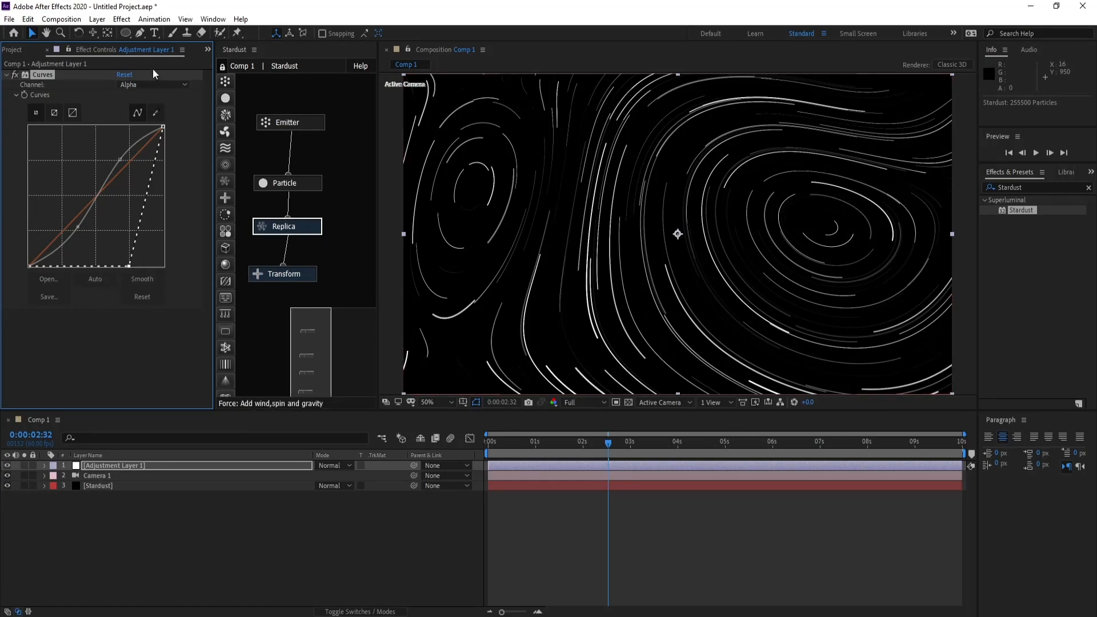
Apply a Stylize Glow effect to the adjustment layer below Curves and collapse its settings
left_click(123, 21)
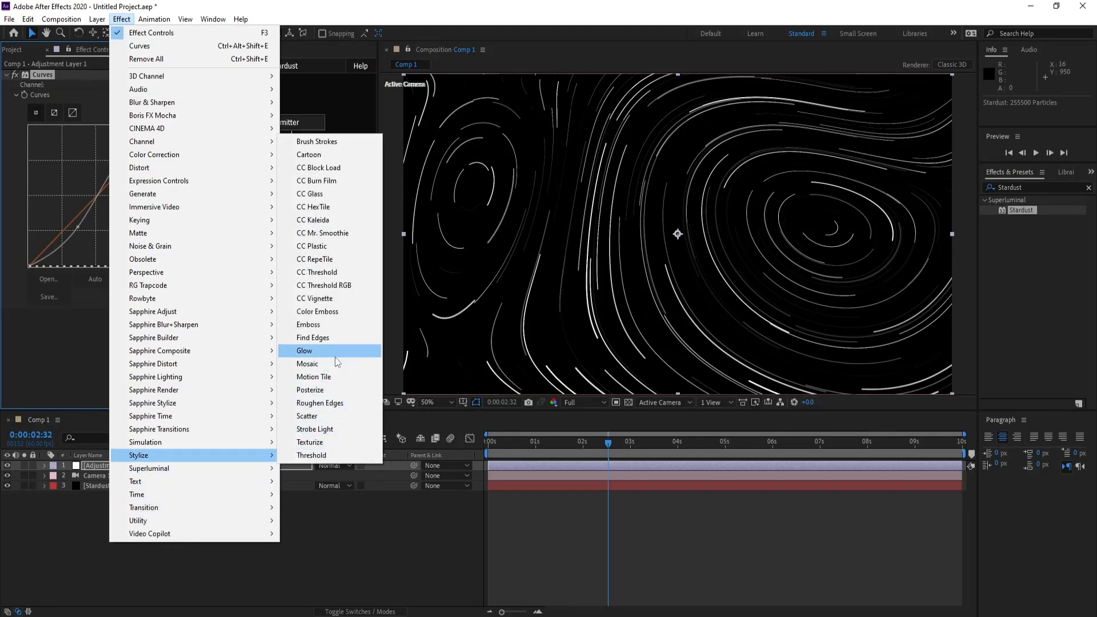
left_click(335, 354)
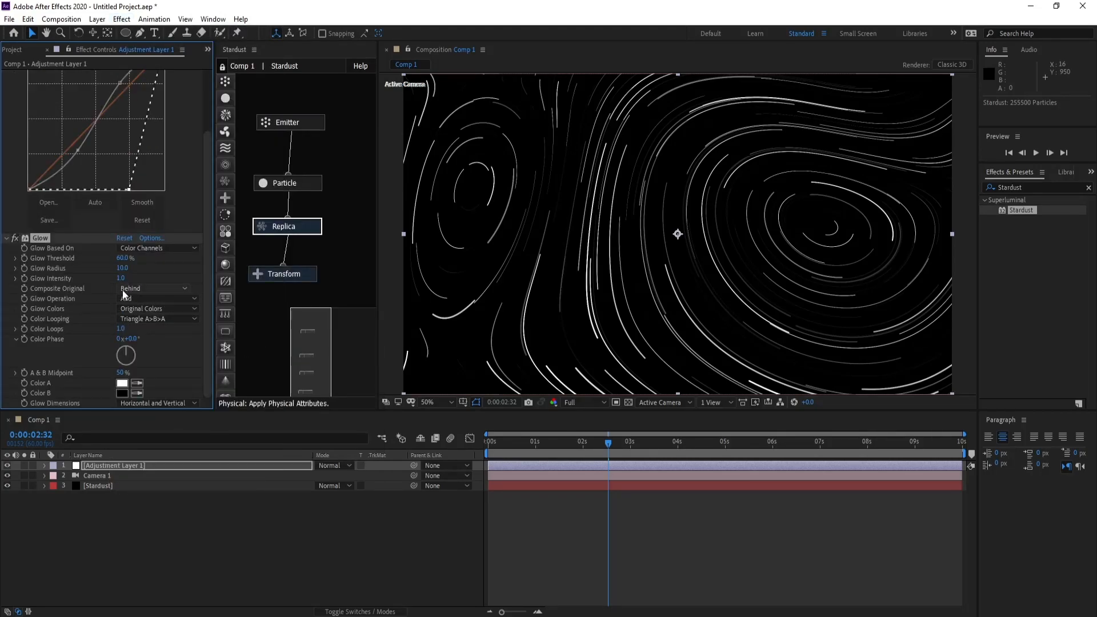
left_click(6, 239)
Duplicate the Glow effect on the adjustment layer to strengthen the glow, and move the current time to 0:00:02:24
left_click(39, 321)
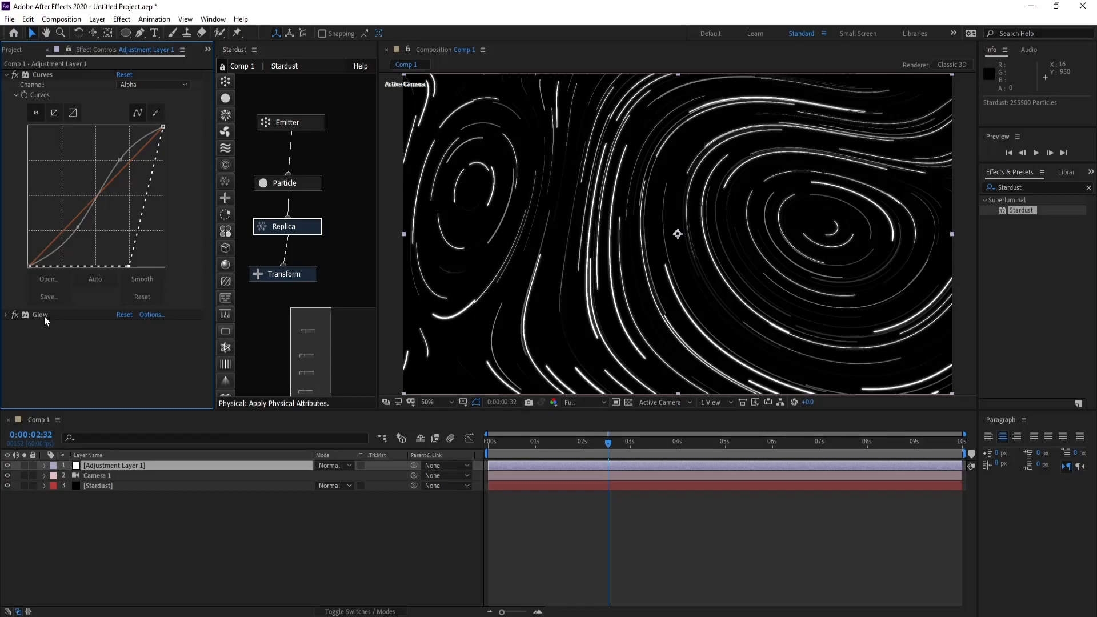
left_click(45, 318)
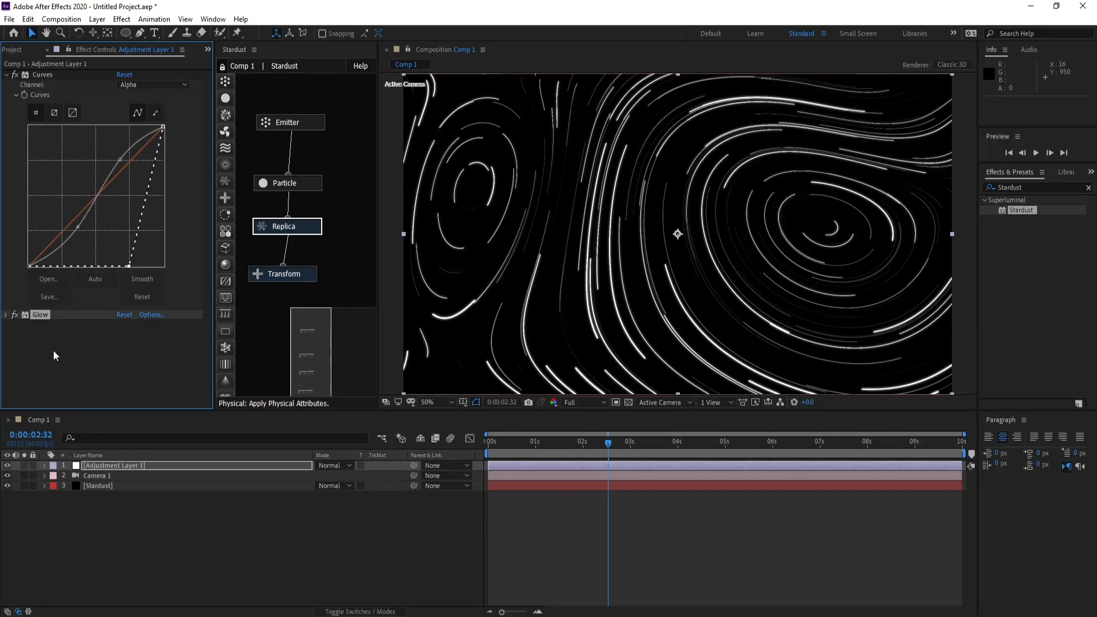
key("ctrl+d")
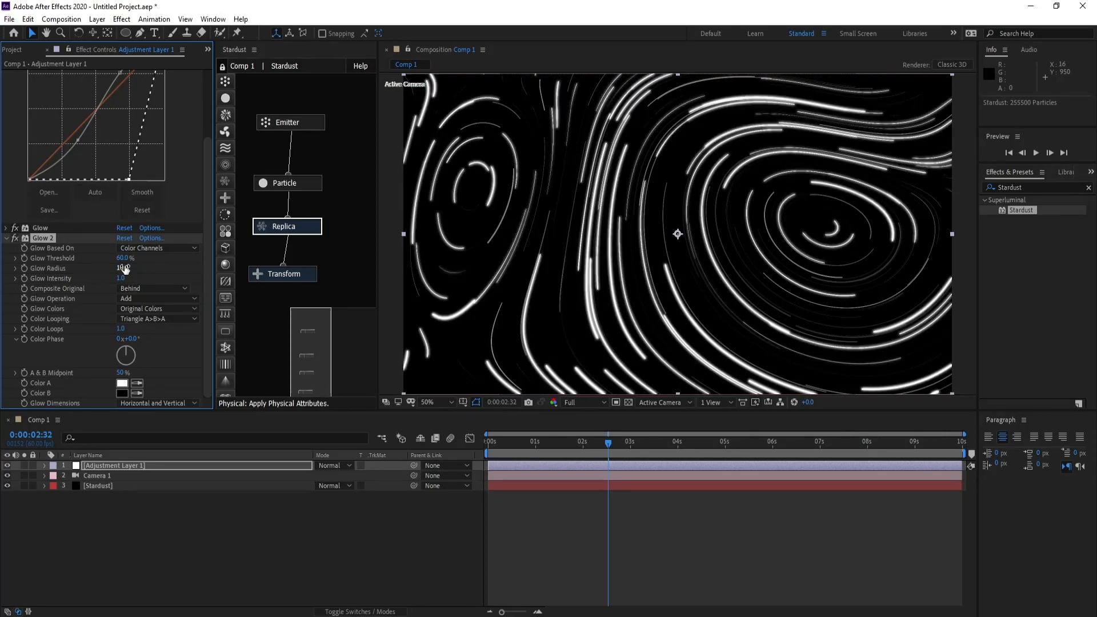
left_click_drag(608, 445, 602, 447)
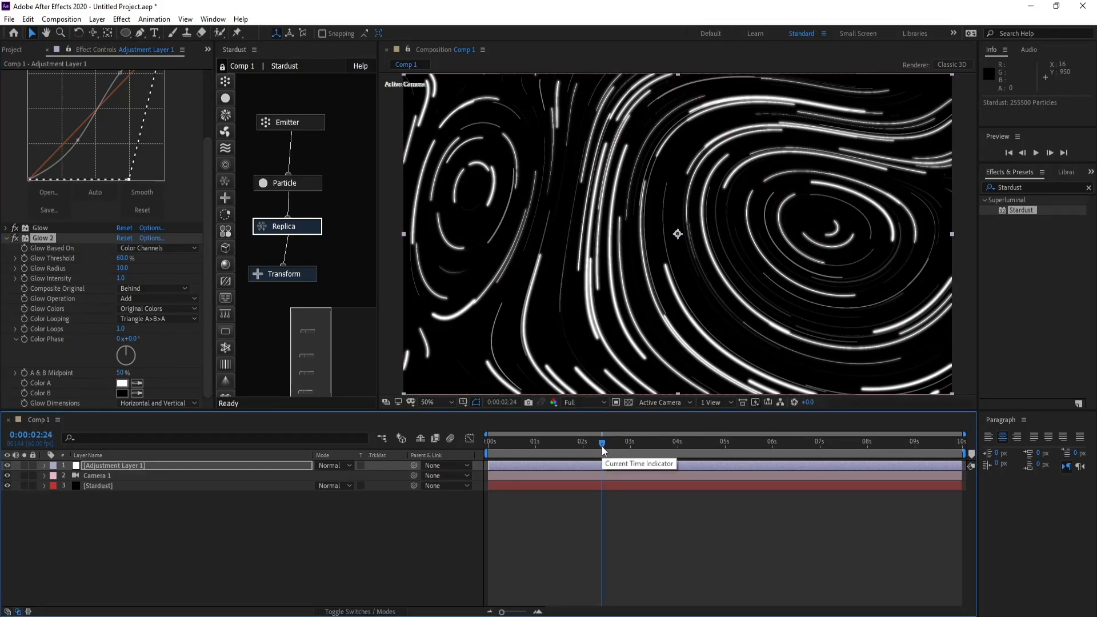